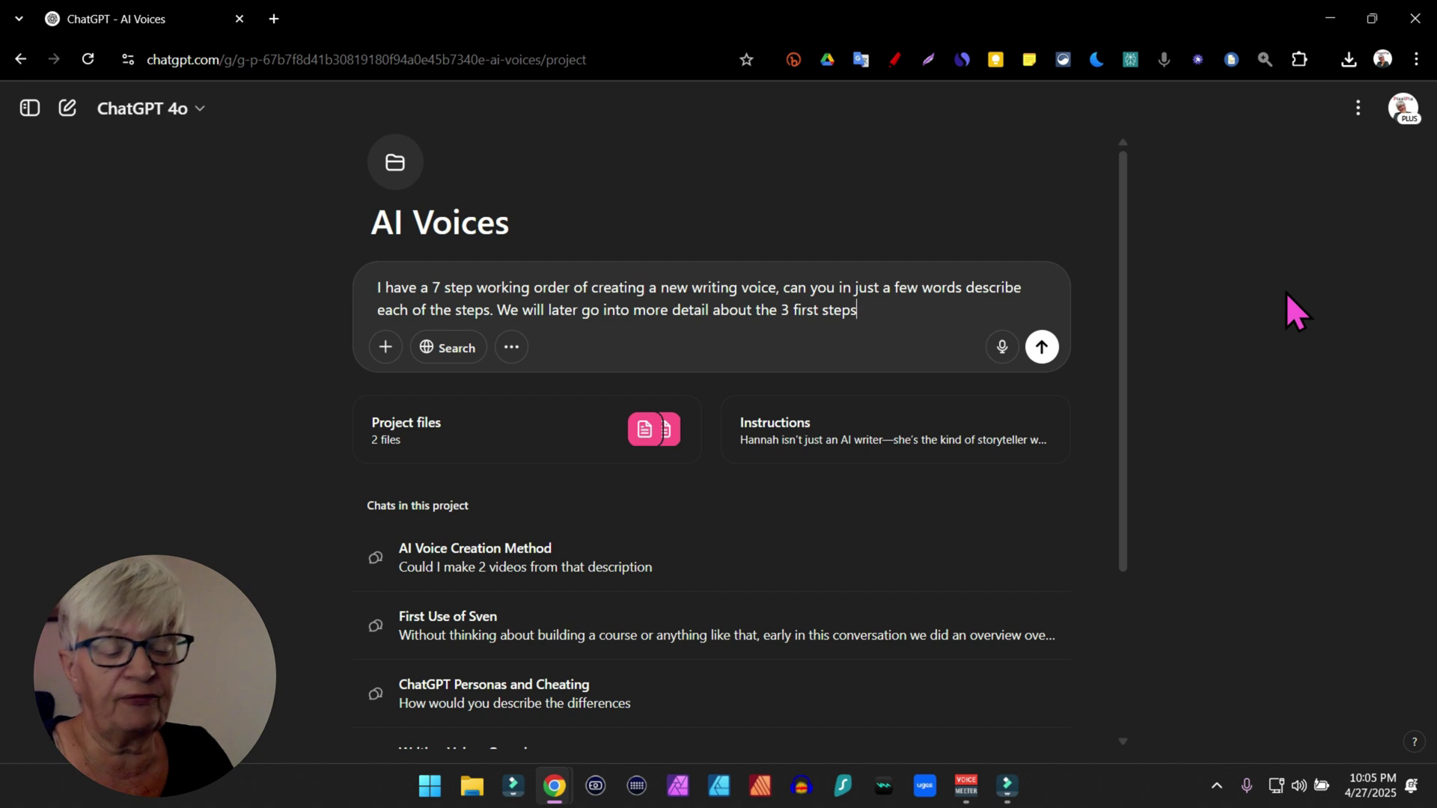
# Step: Submit the seven-step overview prompt, and ask to be walked through steps 1 - 3 one at a time to create a new voice
pyautogui.press('Return')
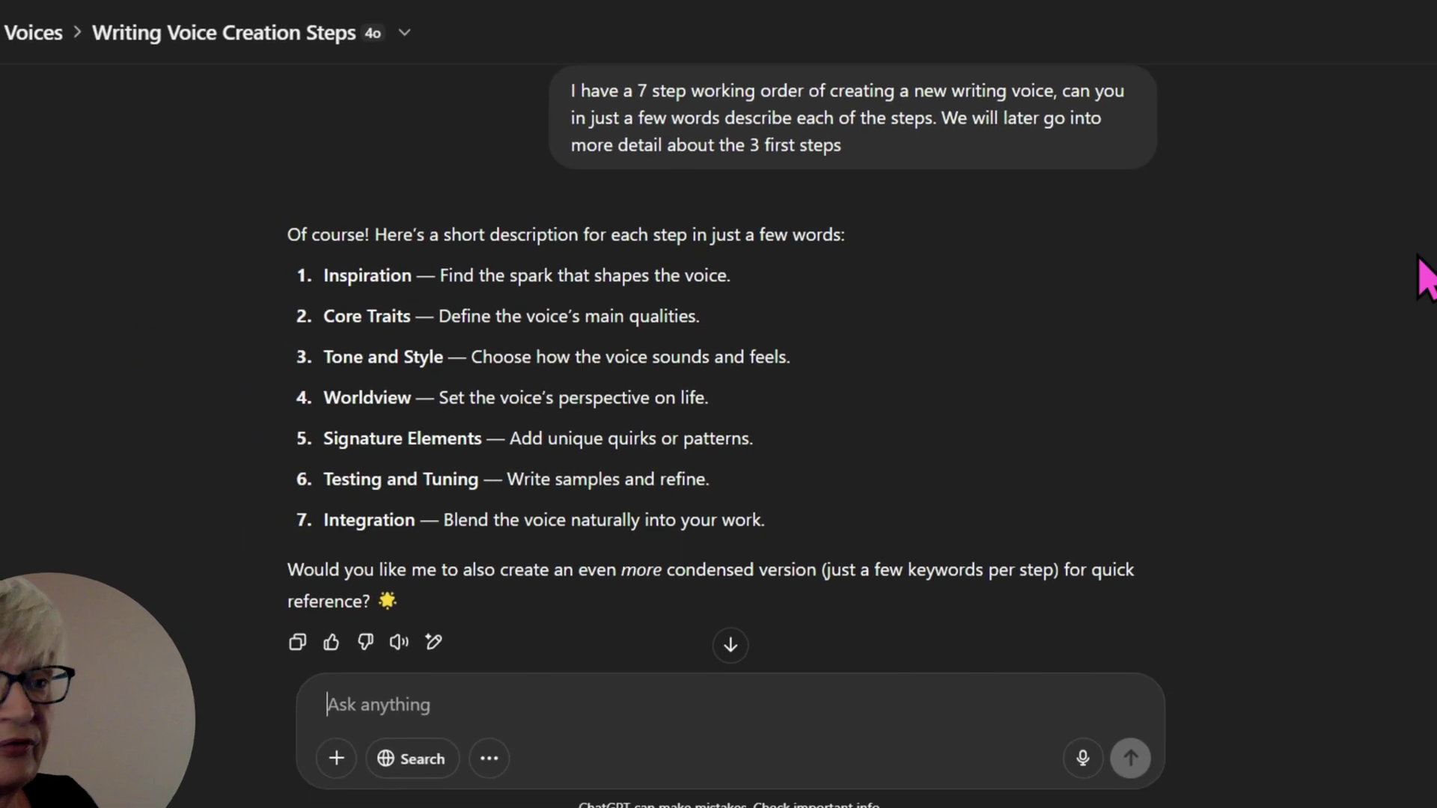
pyautogui.write('Today I want to create a new voice and I want you to walk me through the steps one at a time for step 1 - 3')
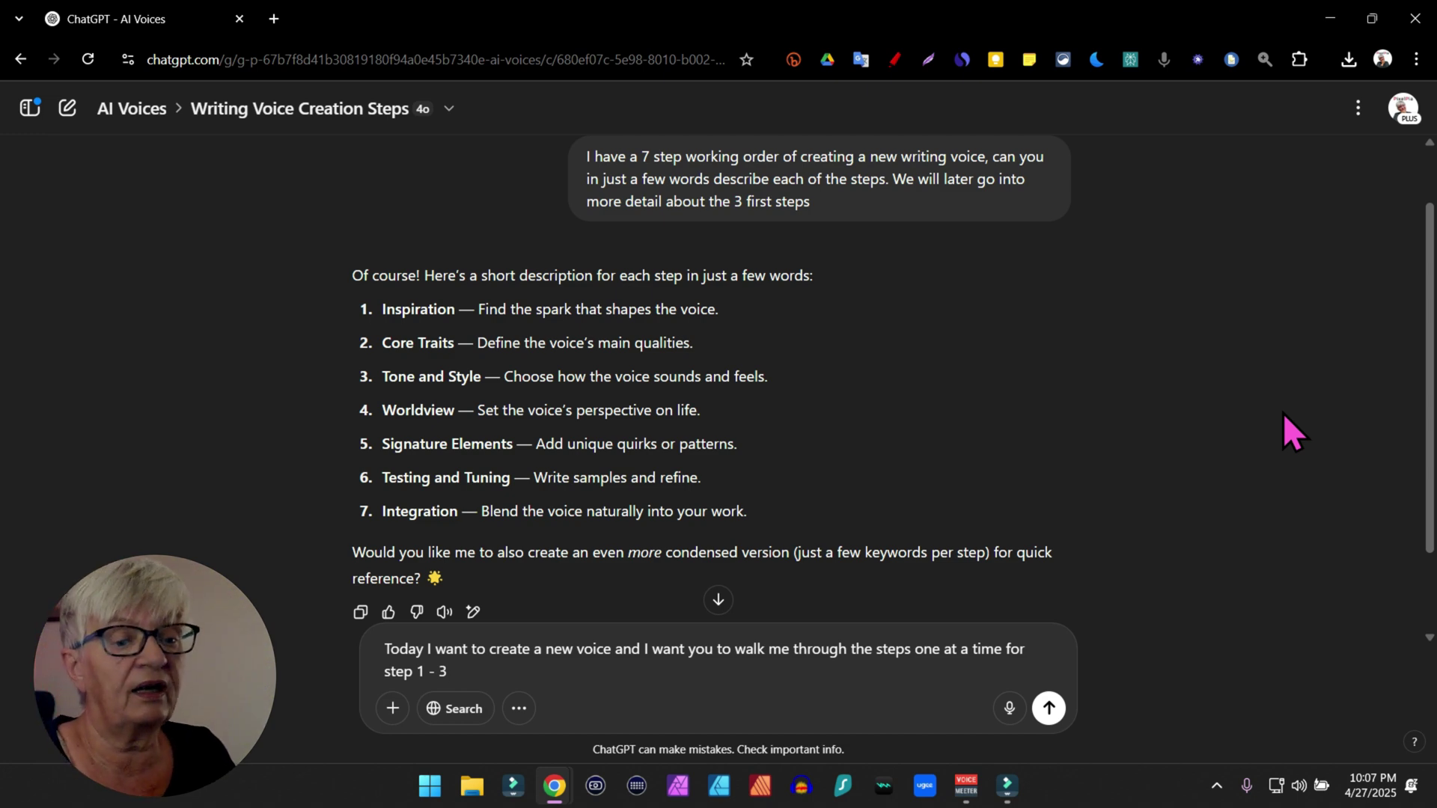
pyautogui.press('Return')
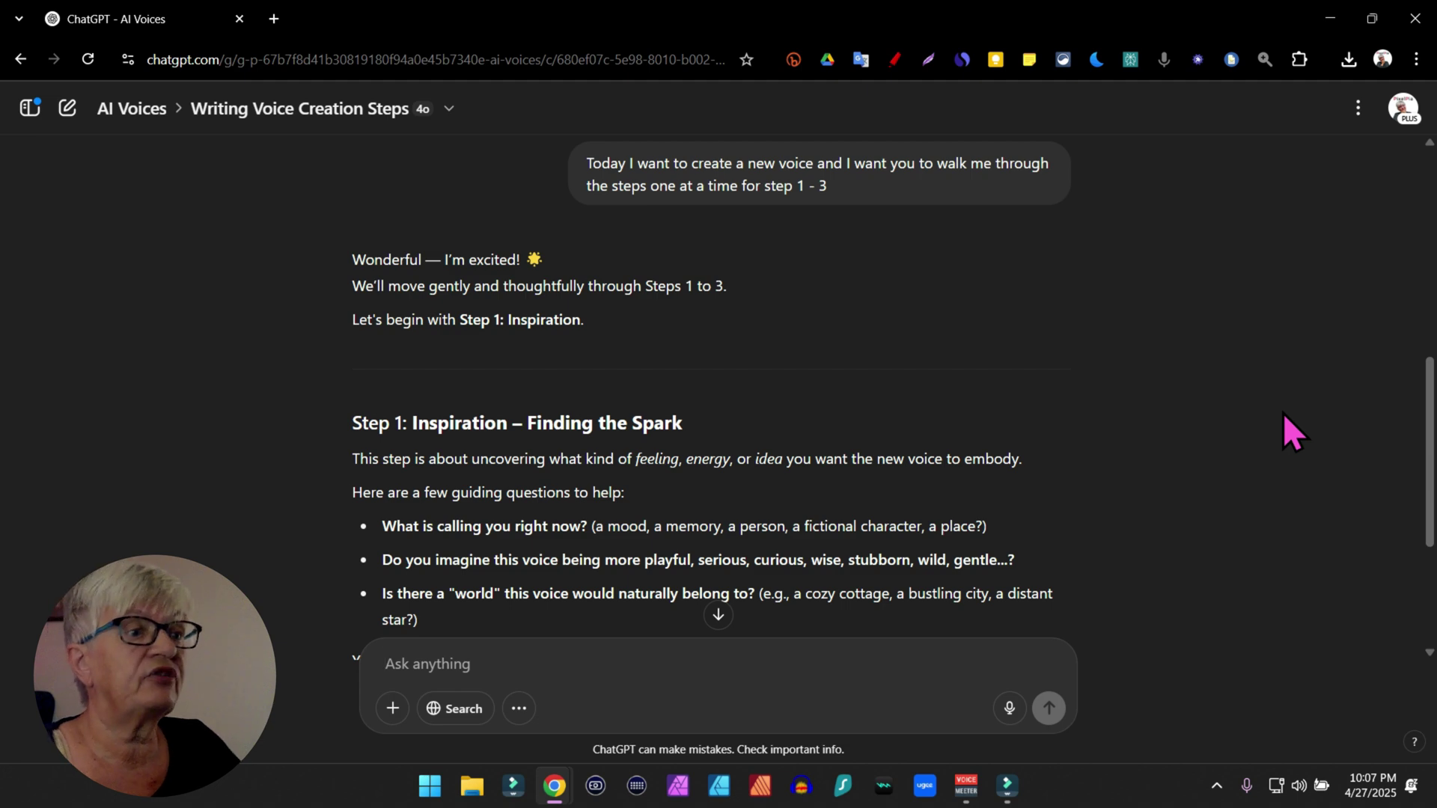
pyautogui.scroll(-3, 753, 294)
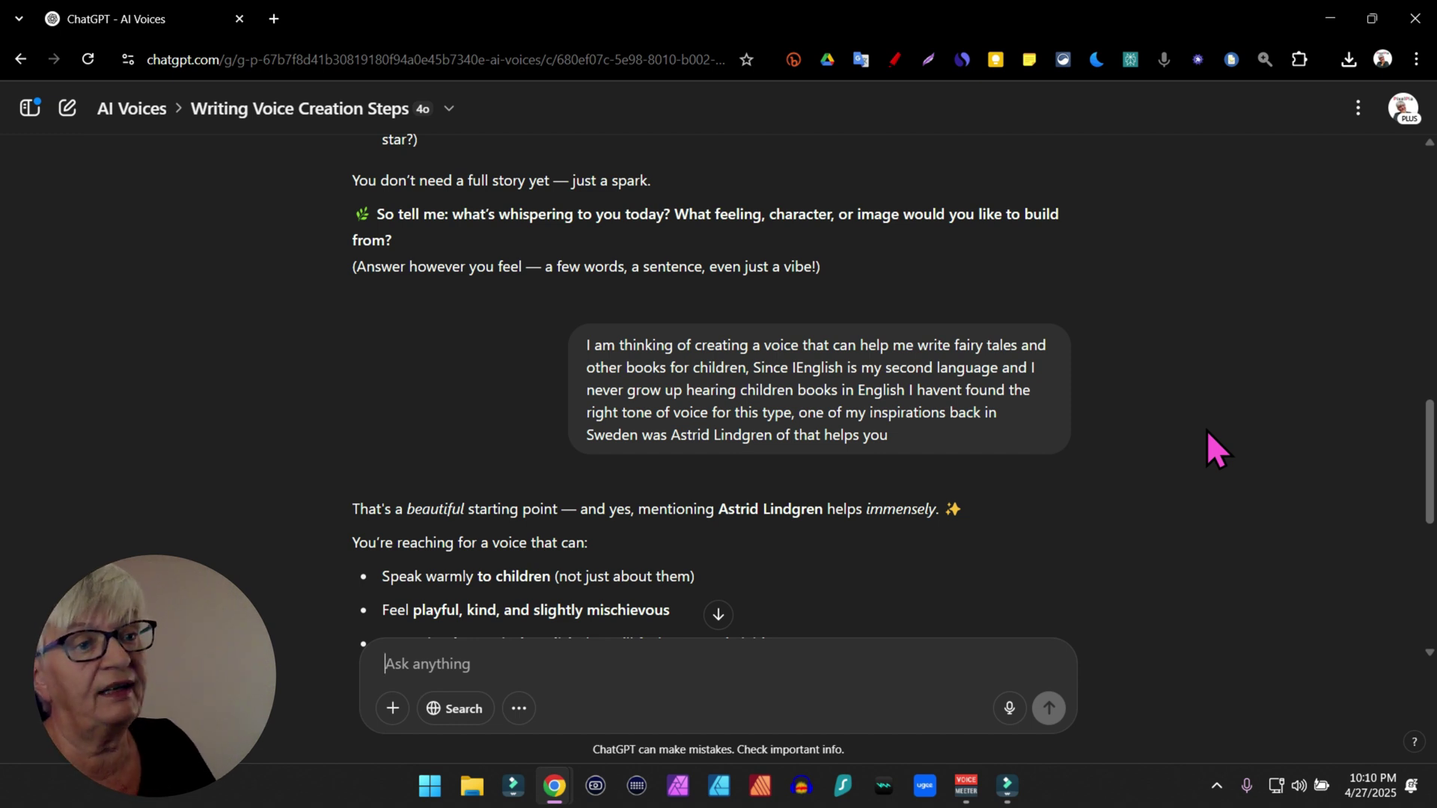
# Step: Answer the Step 2 Core Traits question with "curious, entertaining, clever, friendly, inventive, and kind"
pyautogui.scroll(-5, 1093, 468)
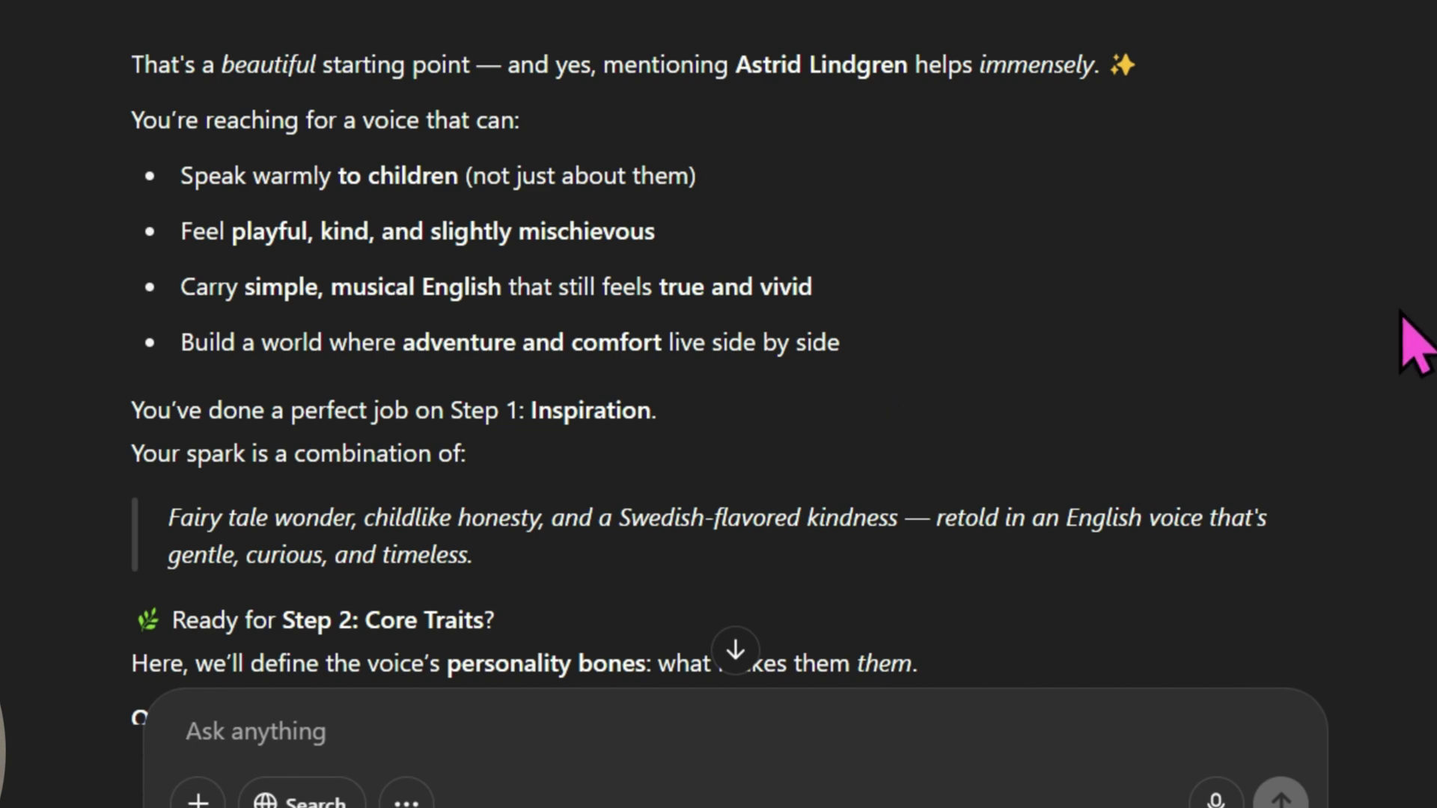
pyautogui.scroll(-1, 1414, 340)
pyautogui.scroll(-5, 1414, 340)
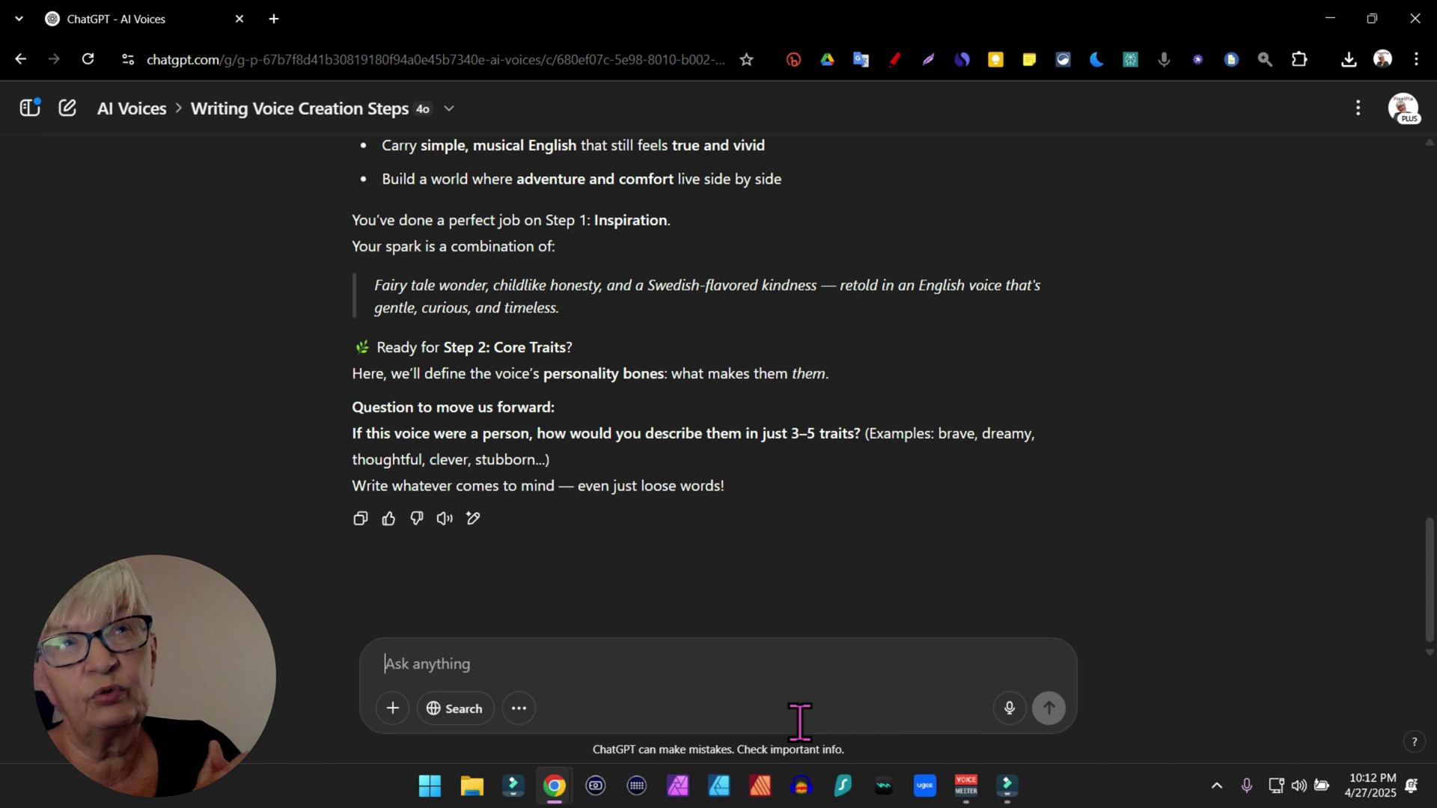
pyautogui.write('curious,')
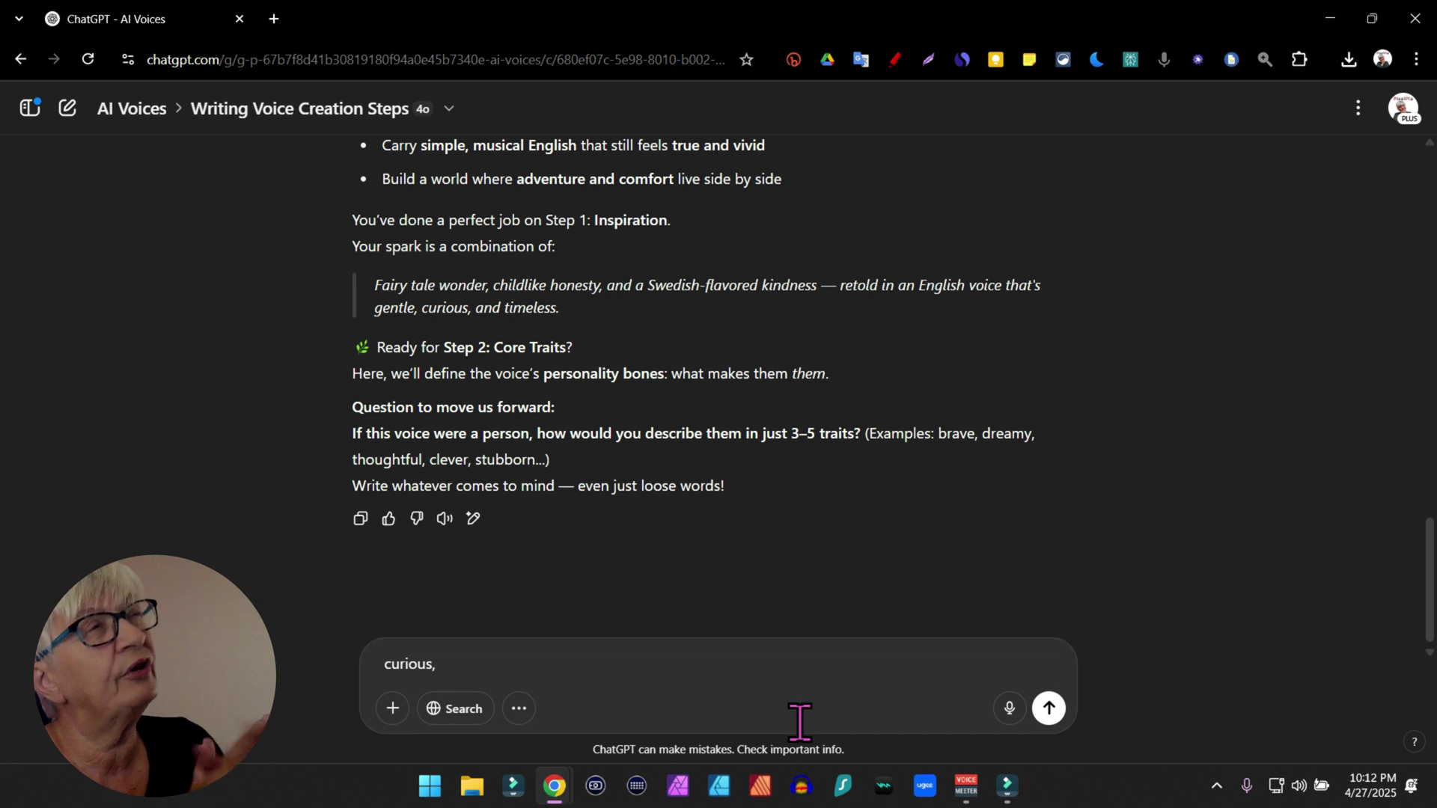
pyautogui.write('enter')
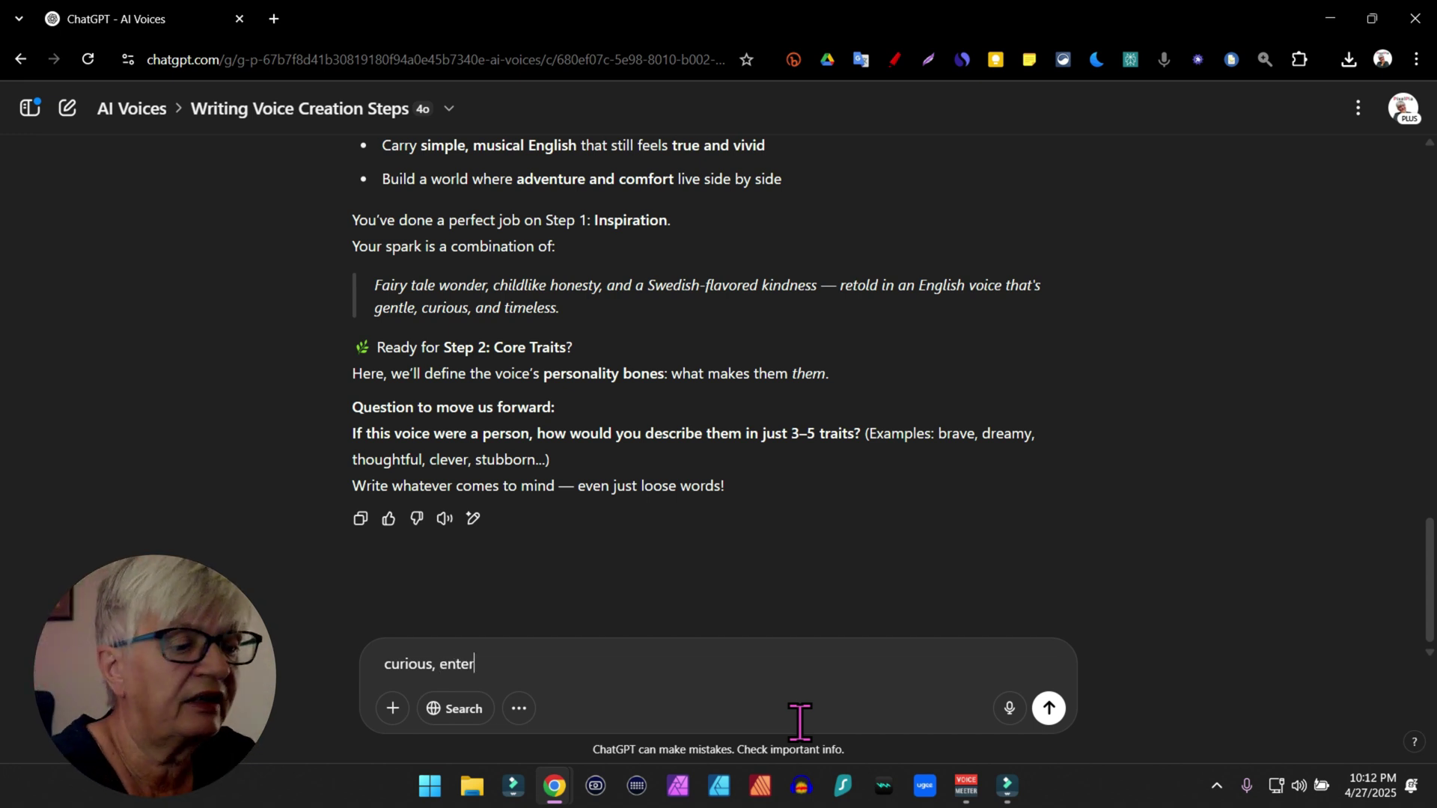
pyautogui.write('taining, ')
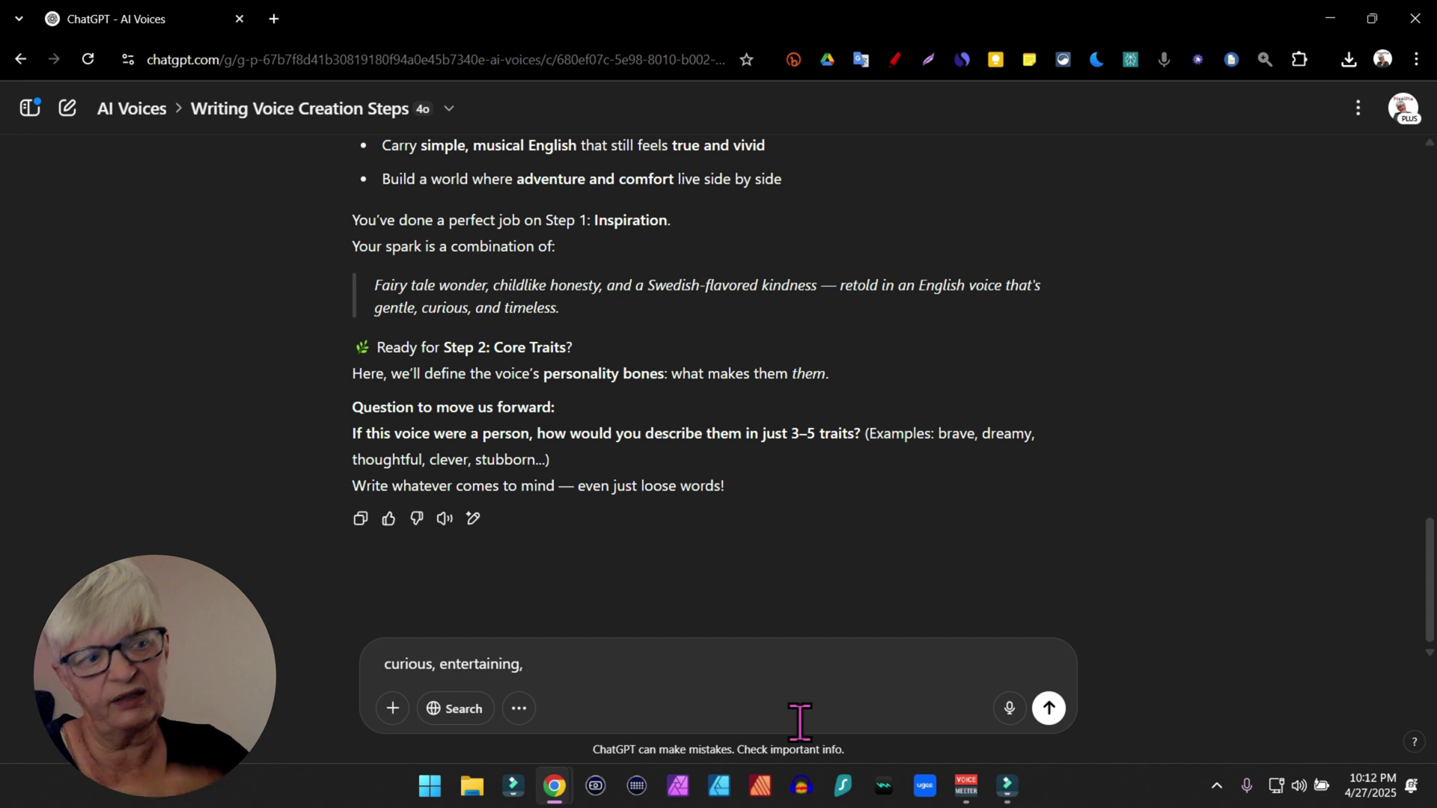
pyautogui.write('clever, ')
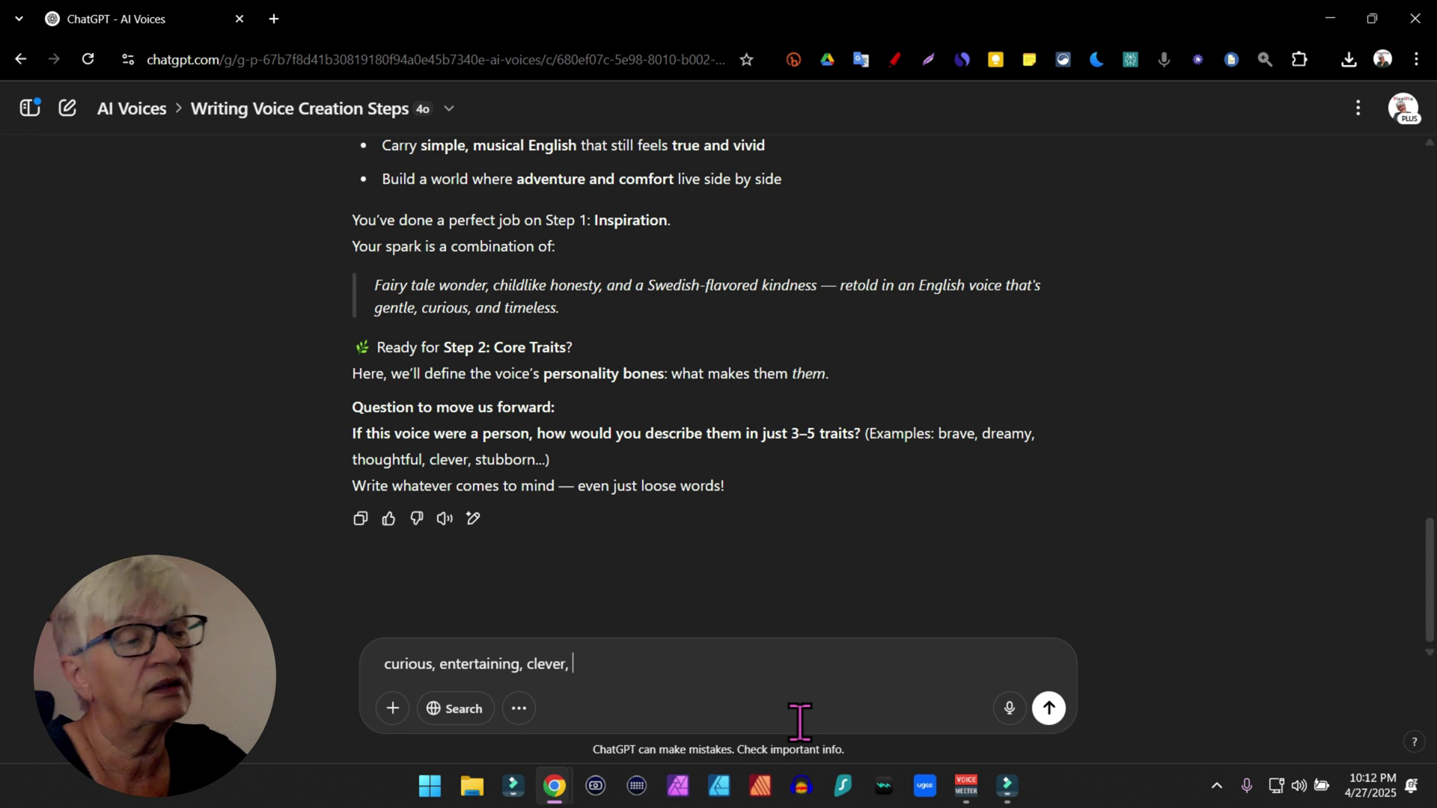
pyautogui.write('friendly, inventive, and ')
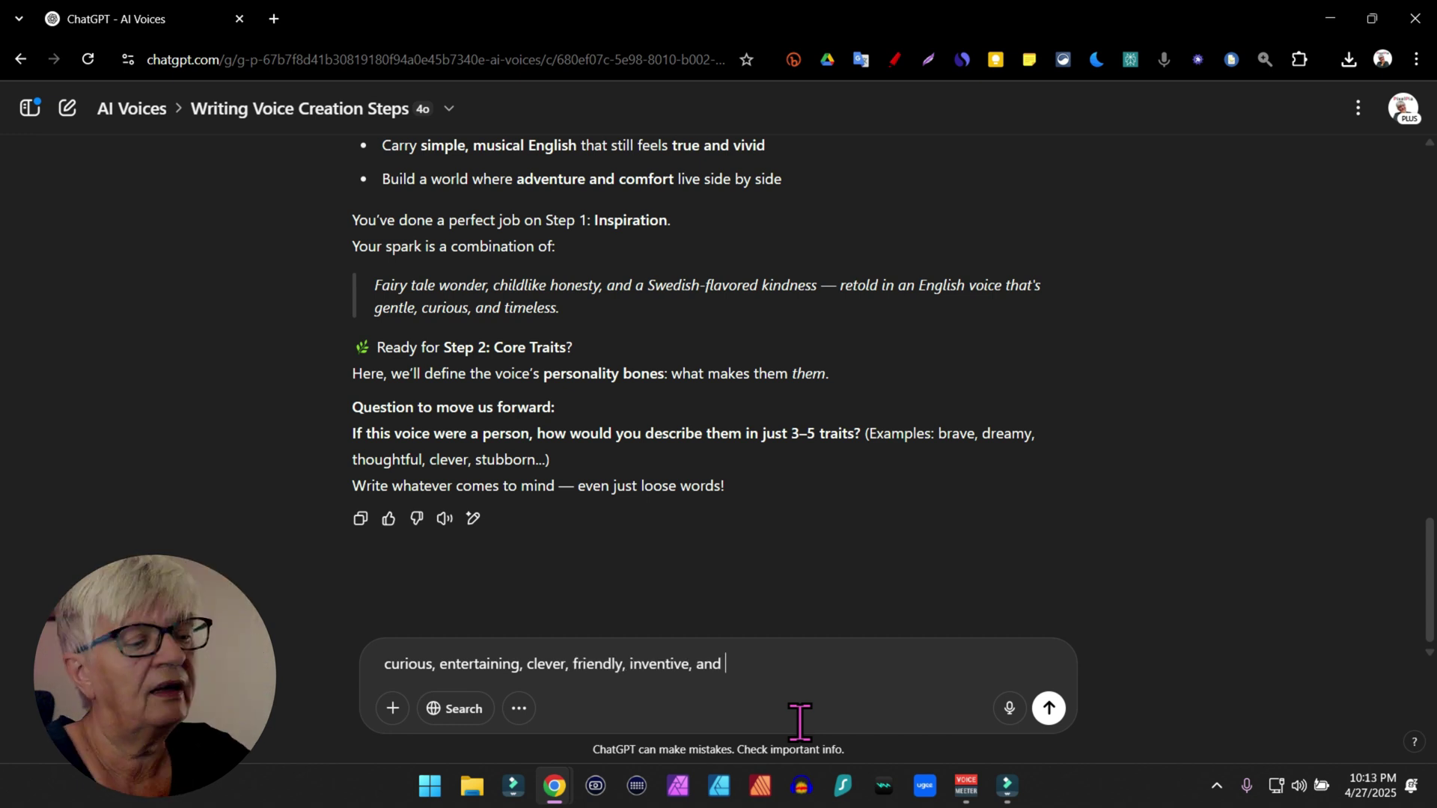
pyautogui.write('kind')
pyautogui.press('Return')
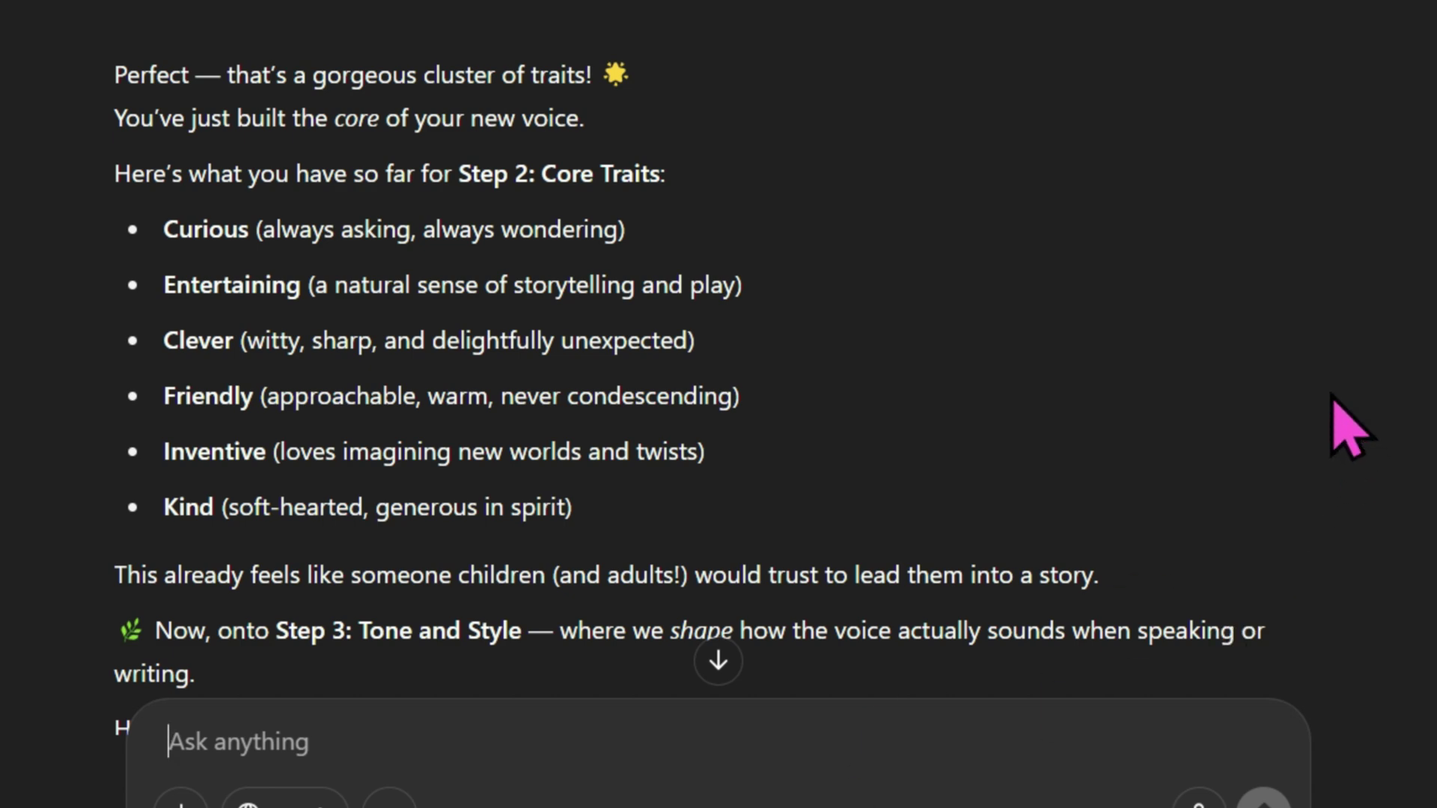
# Step: Answer the Tone and Style question with "my first thought is a warm cup of chocolate after you have been out playing in the snow for hours"
pyautogui.scroll(-3, 1347, 427)
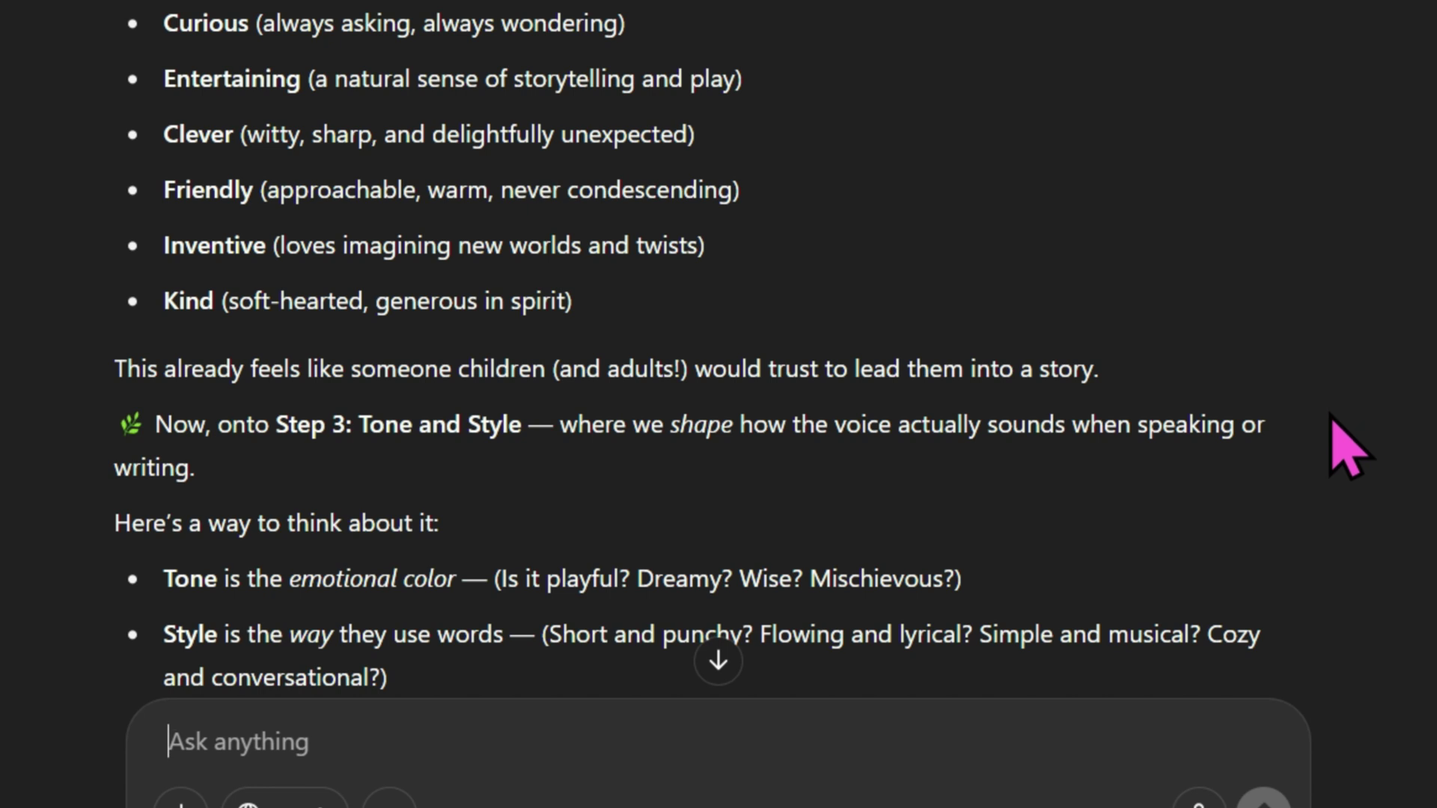
pyautogui.scroll(-3, 1366, 385)
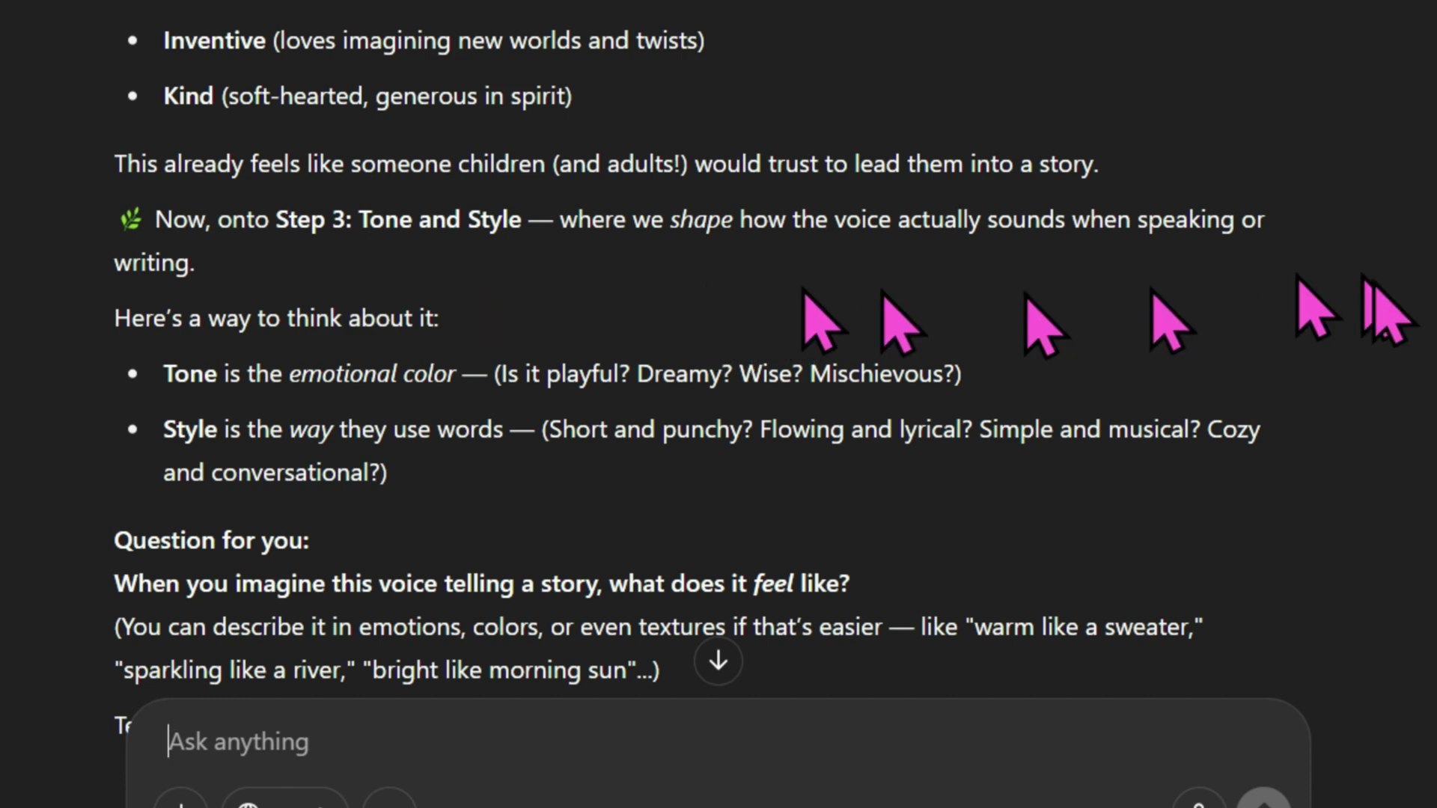
pyautogui.scroll(-3, 1418, 329)
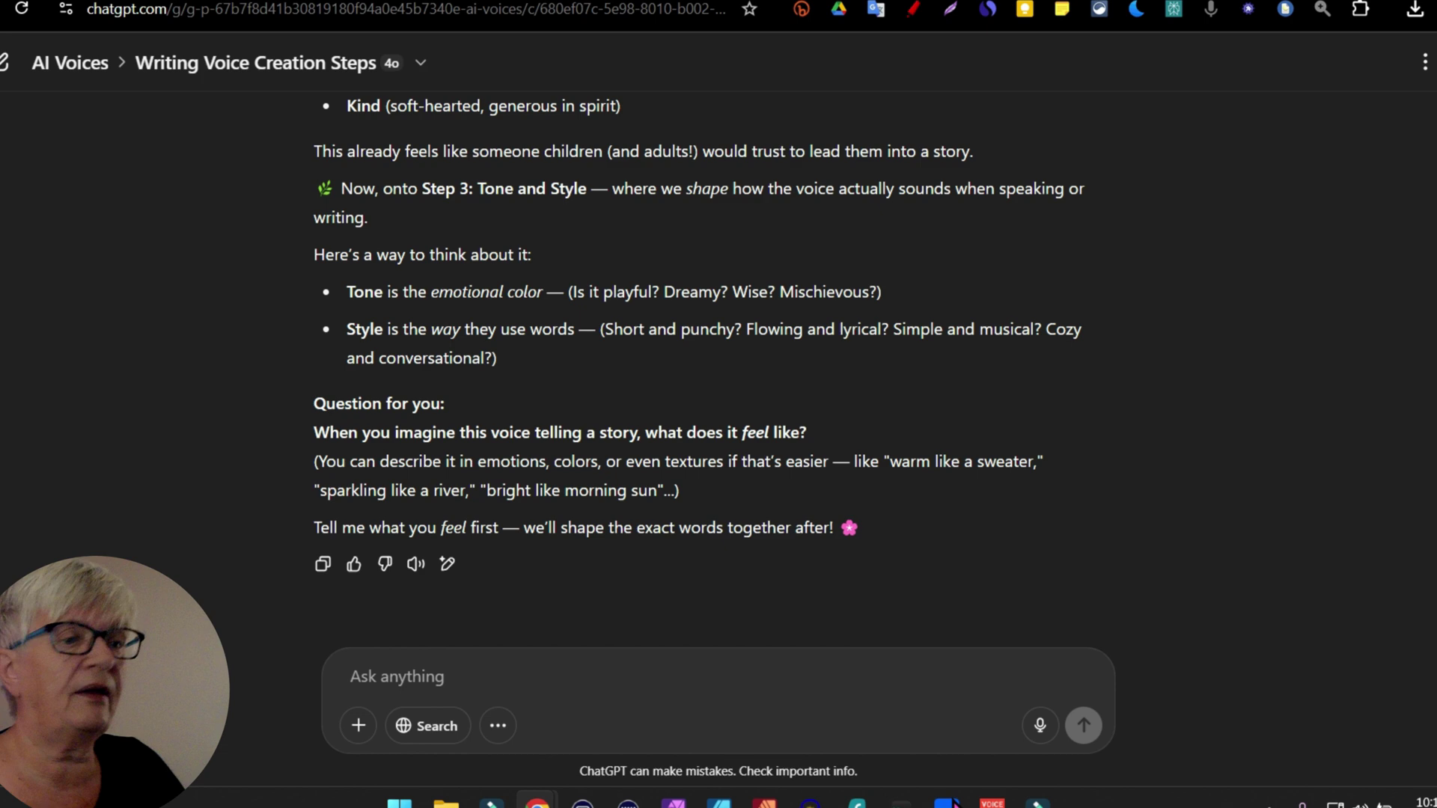
pyautogui.write('my fi')
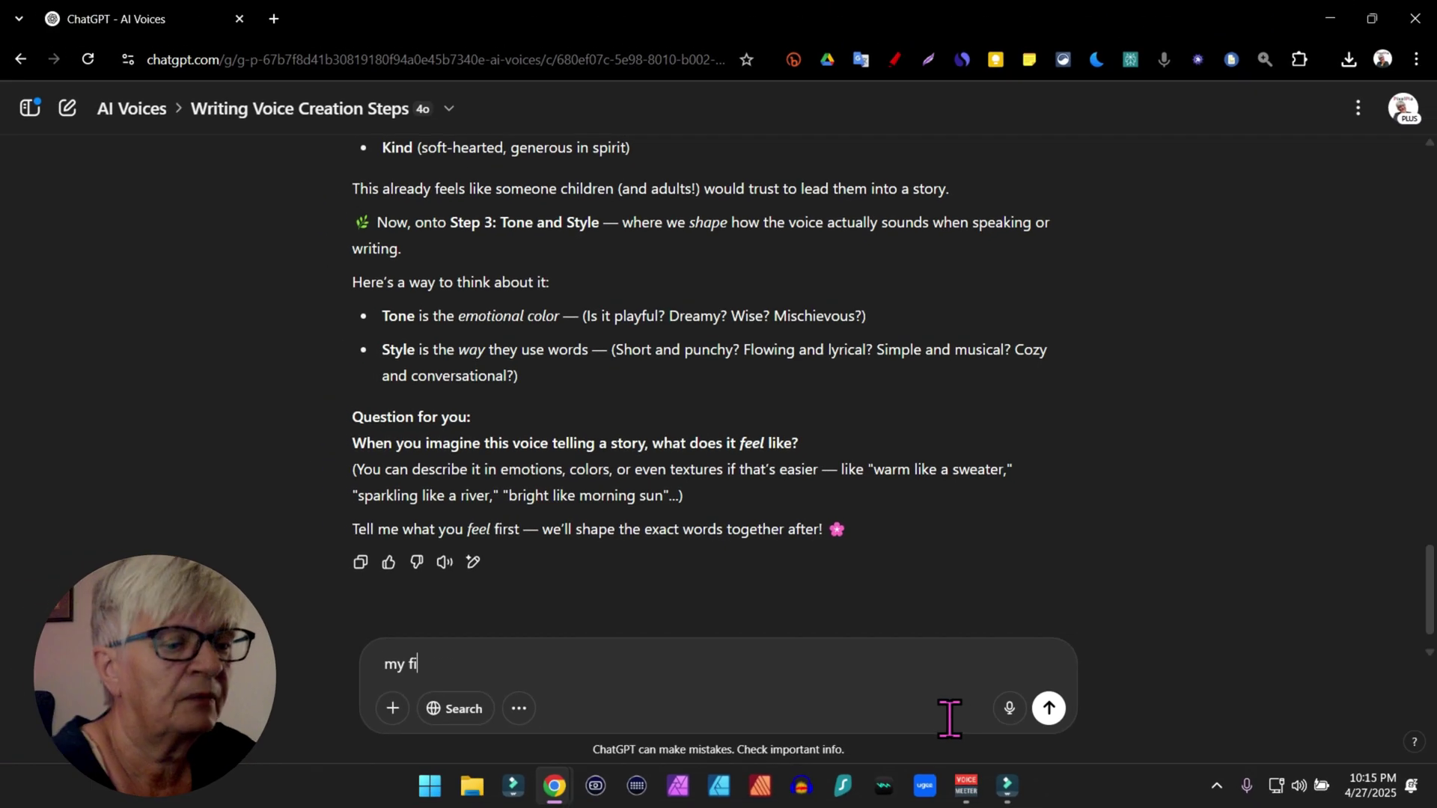
pyautogui.write('rst though')
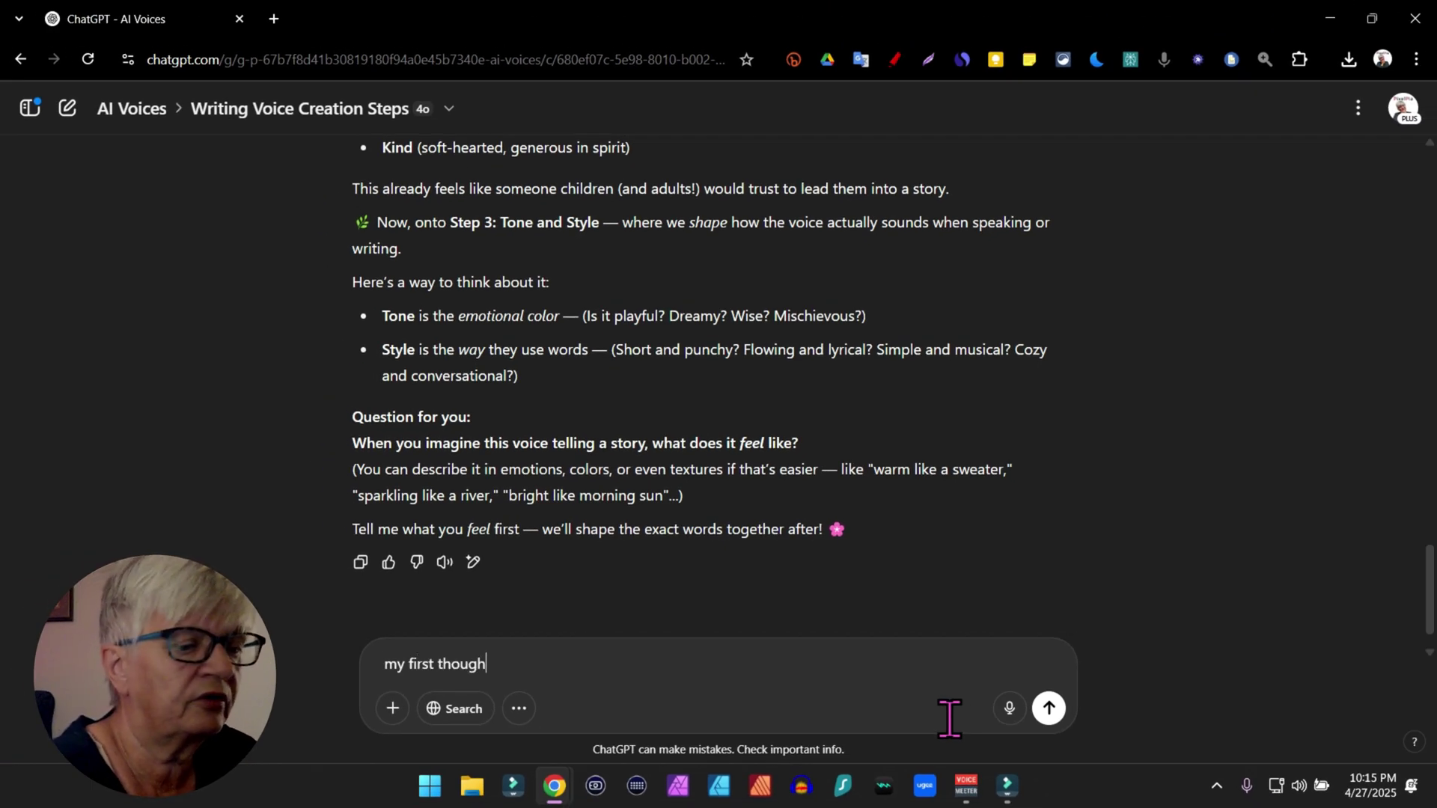
pyautogui.write('t is a warm cup ')
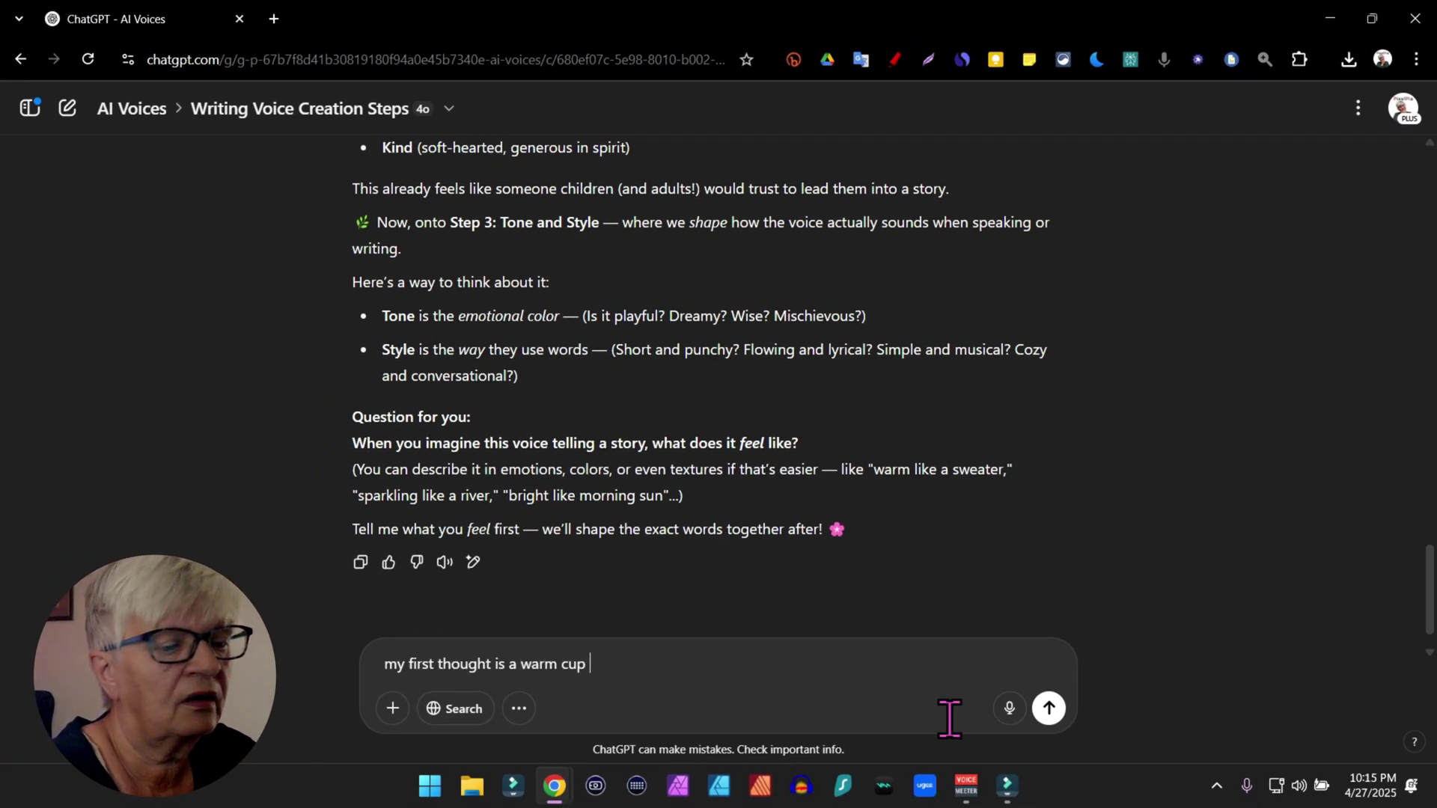
pyautogui.write('of chocolate after ')
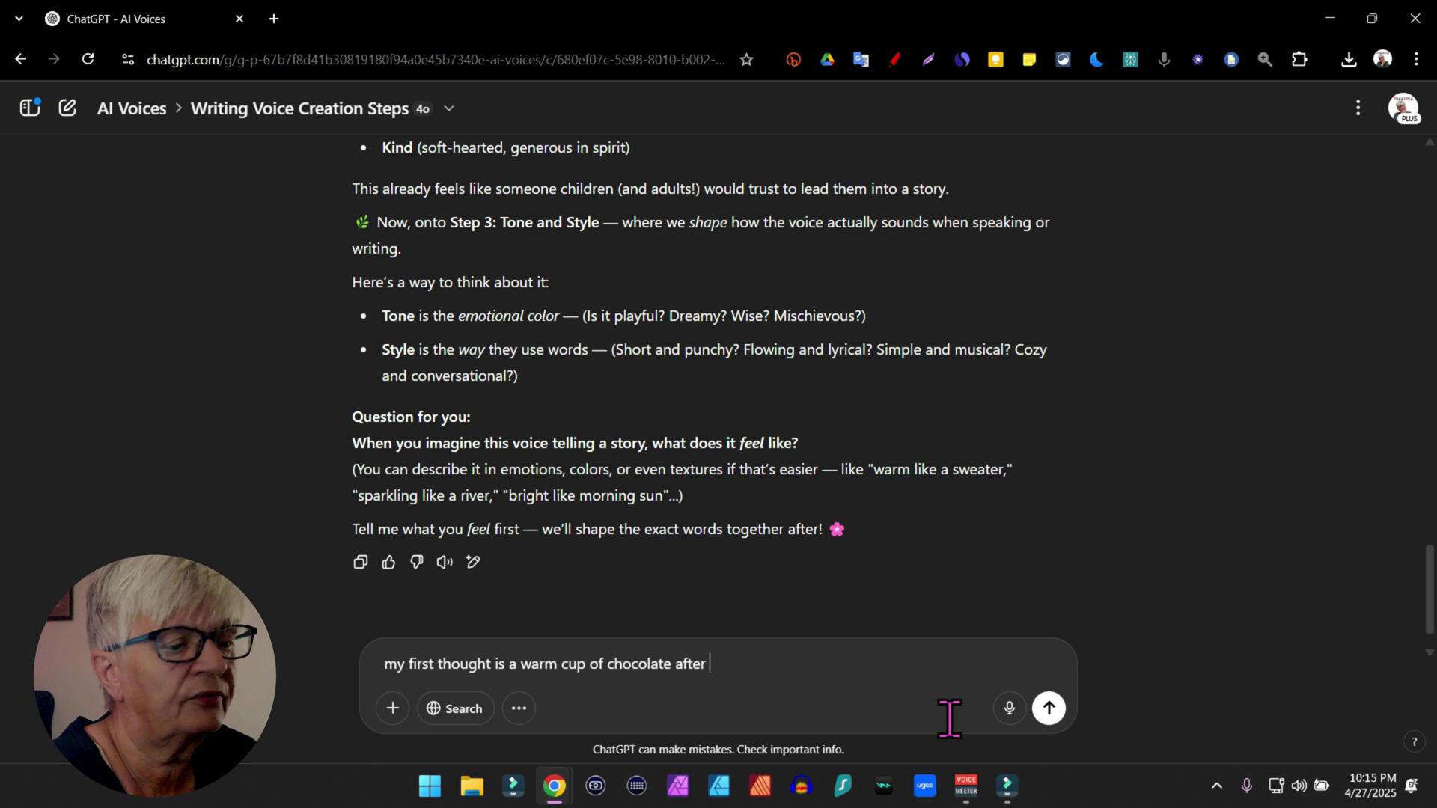
pyautogui.write('you have been out pla')
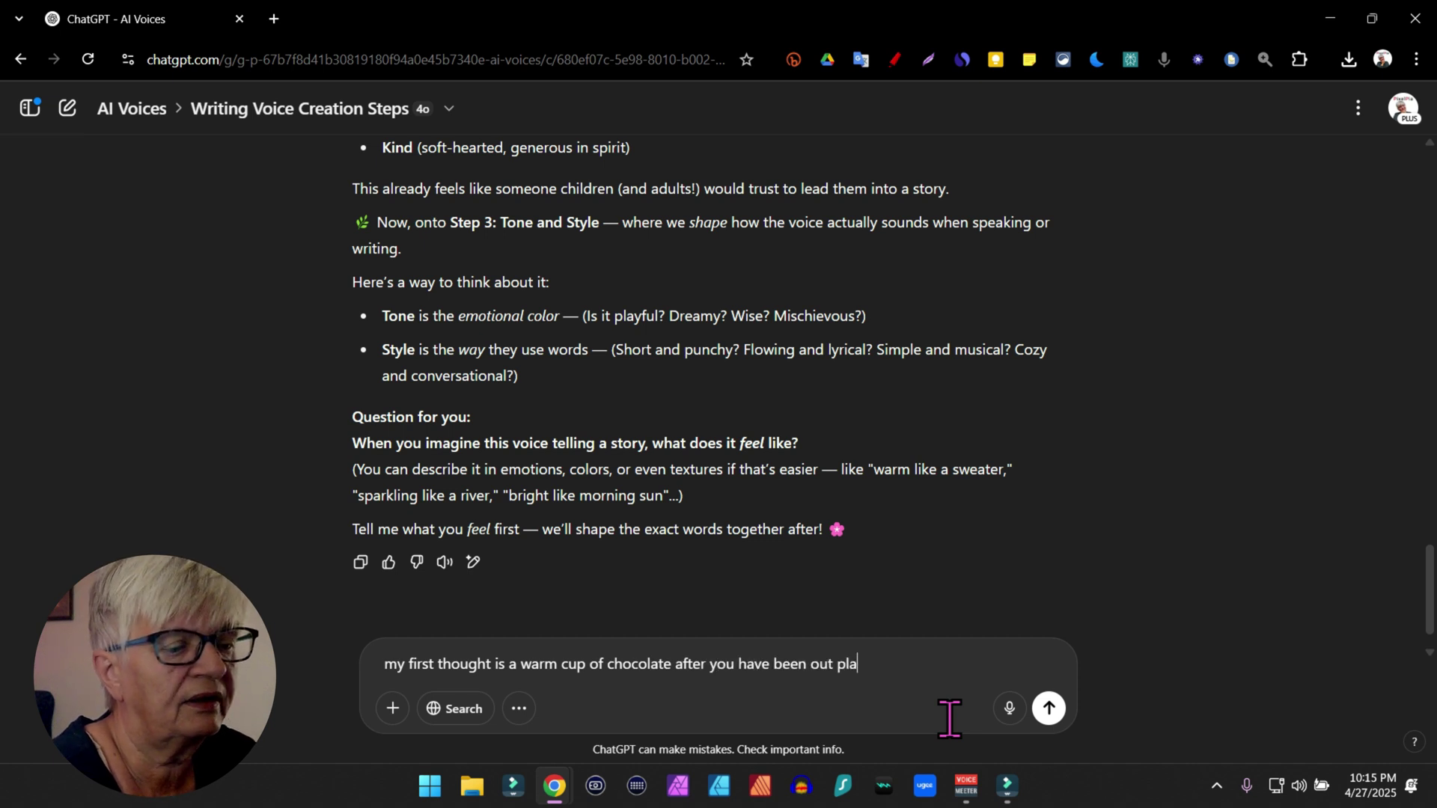
pyautogui.write('ying in the snow for hour')
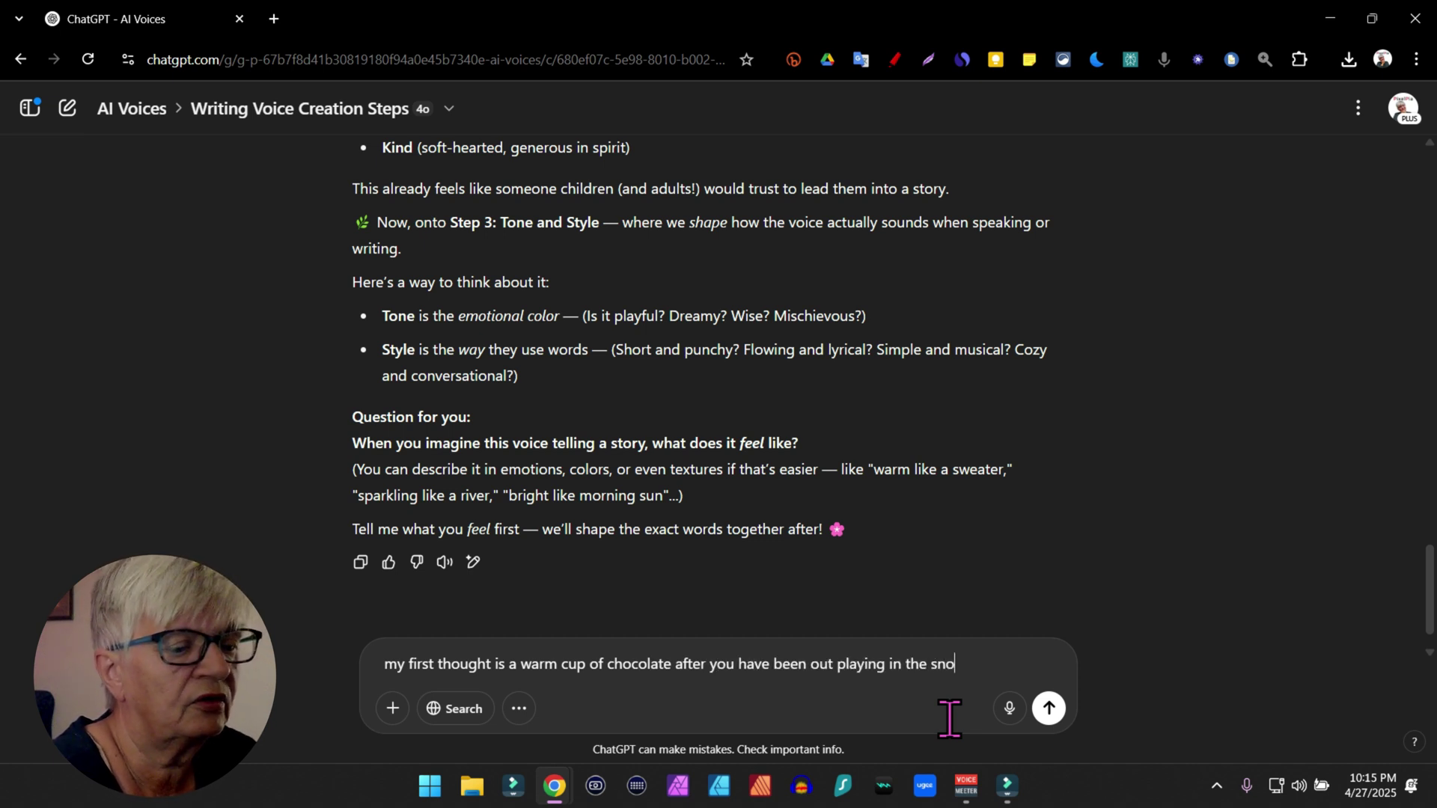
pyautogui.write('s')
pyautogui.press('Return')
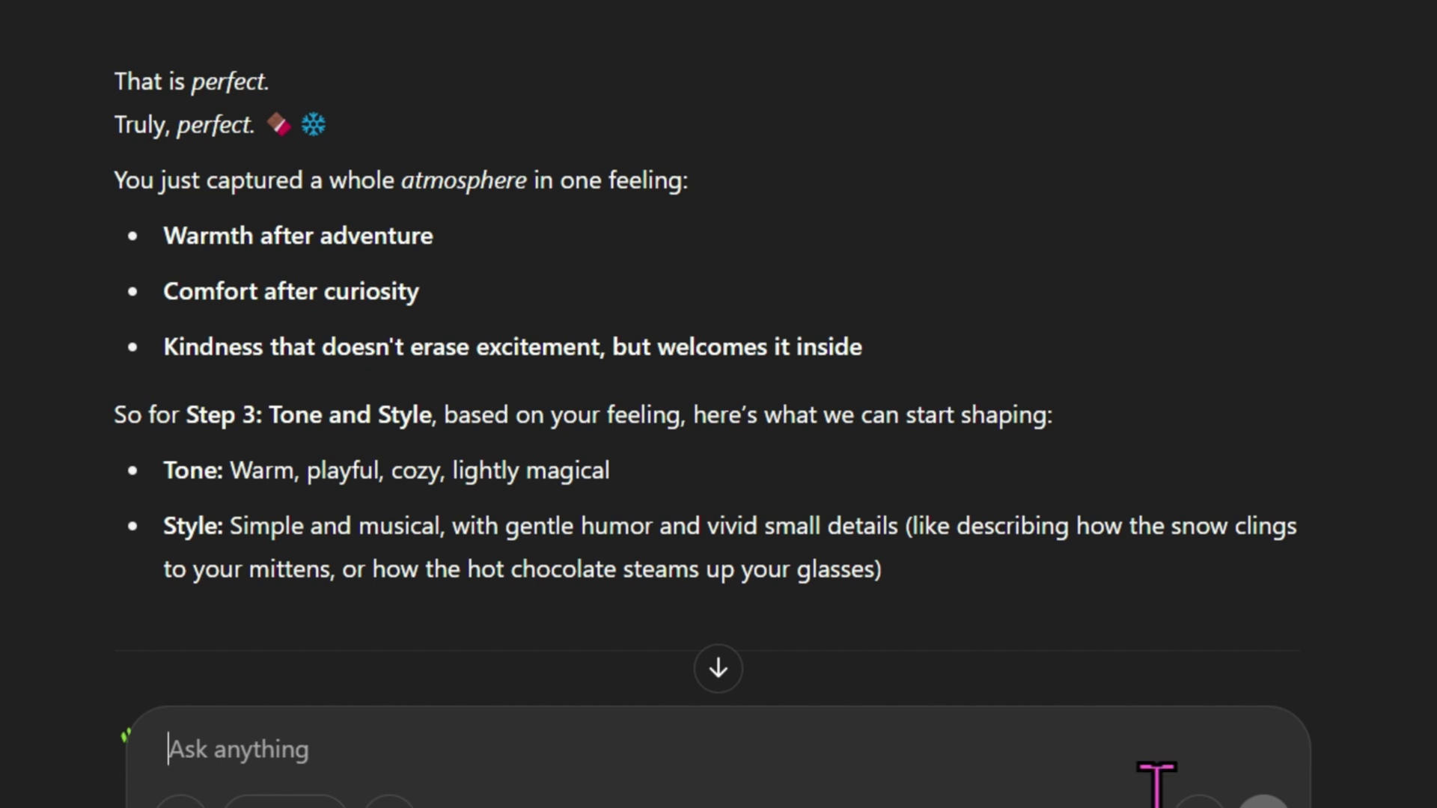
# Step: Accept the offer of help naming the voice by replying "Yes what do you suggest"
pyautogui.scroll(-5, 931, 666)
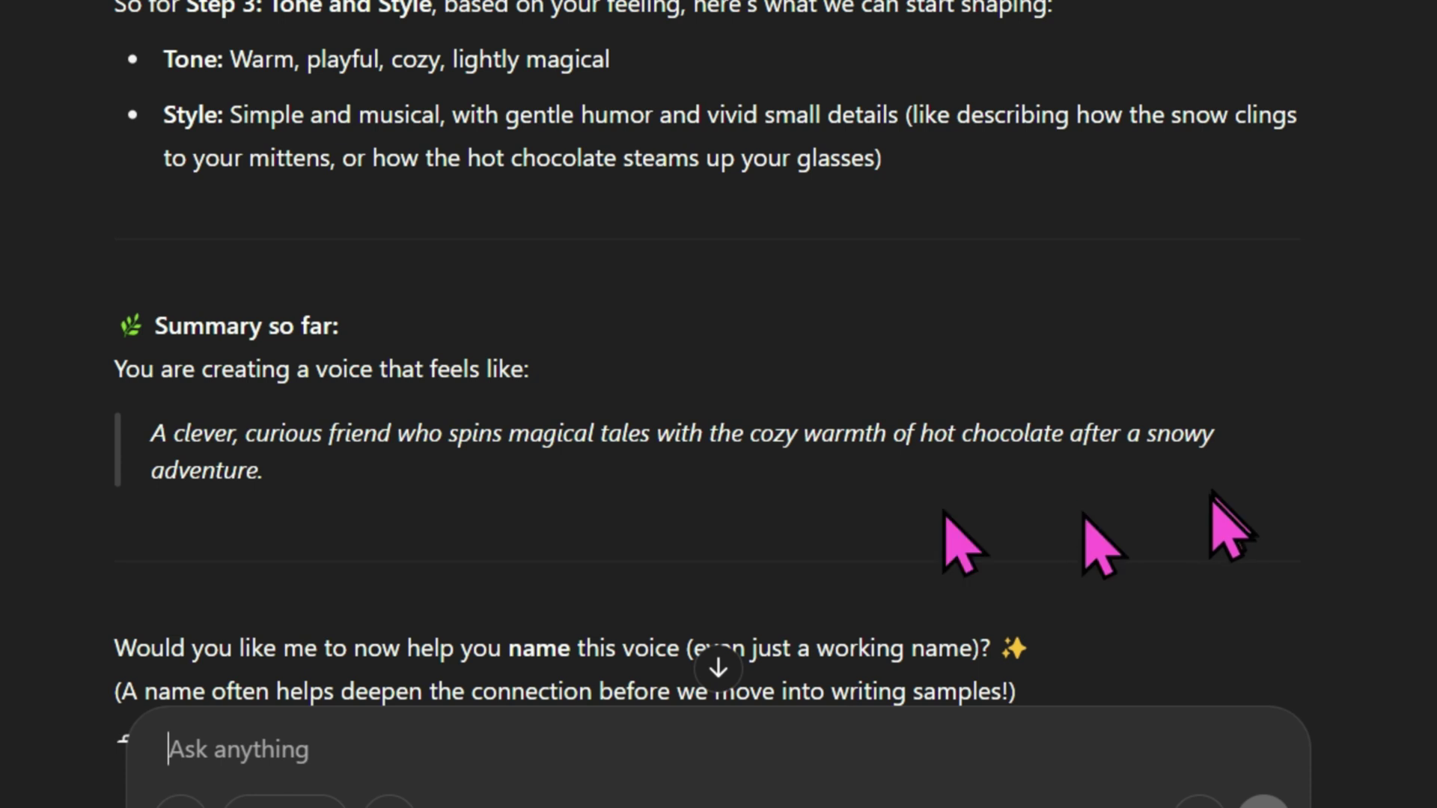
pyautogui.scroll(-3, 1411, 427)
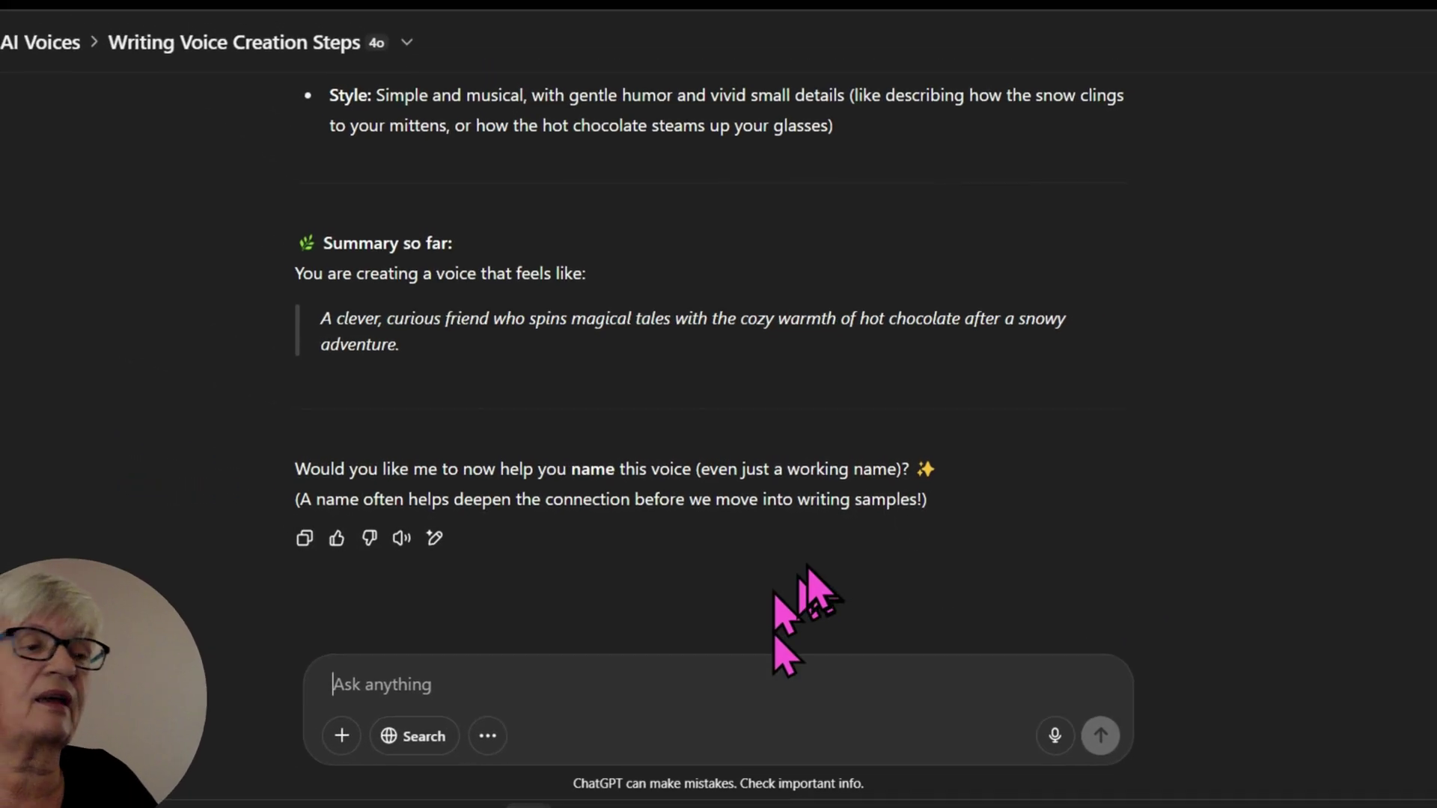
pyautogui.write('Yes what do')
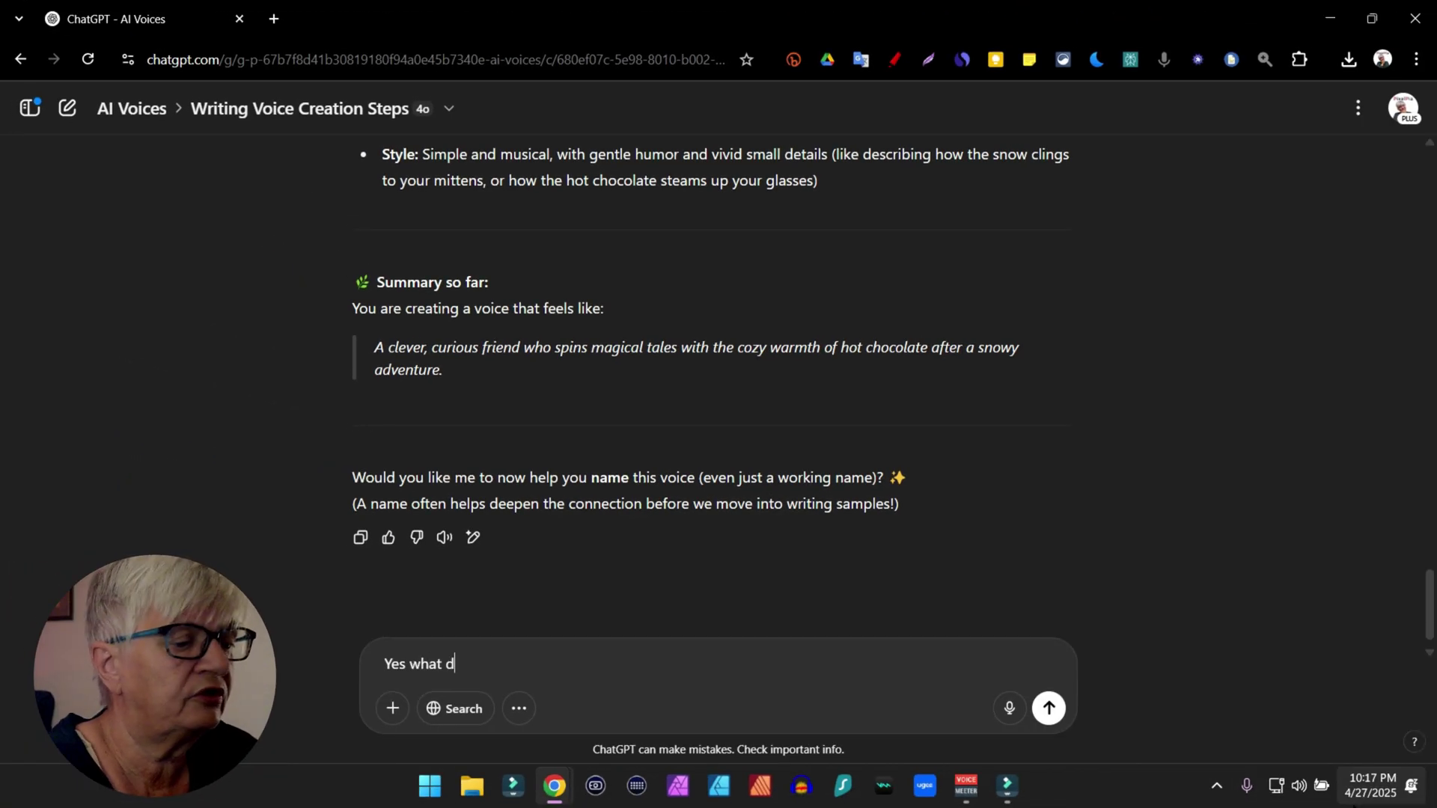
pyautogui.write('you suggest')
pyautogui.press('Return')
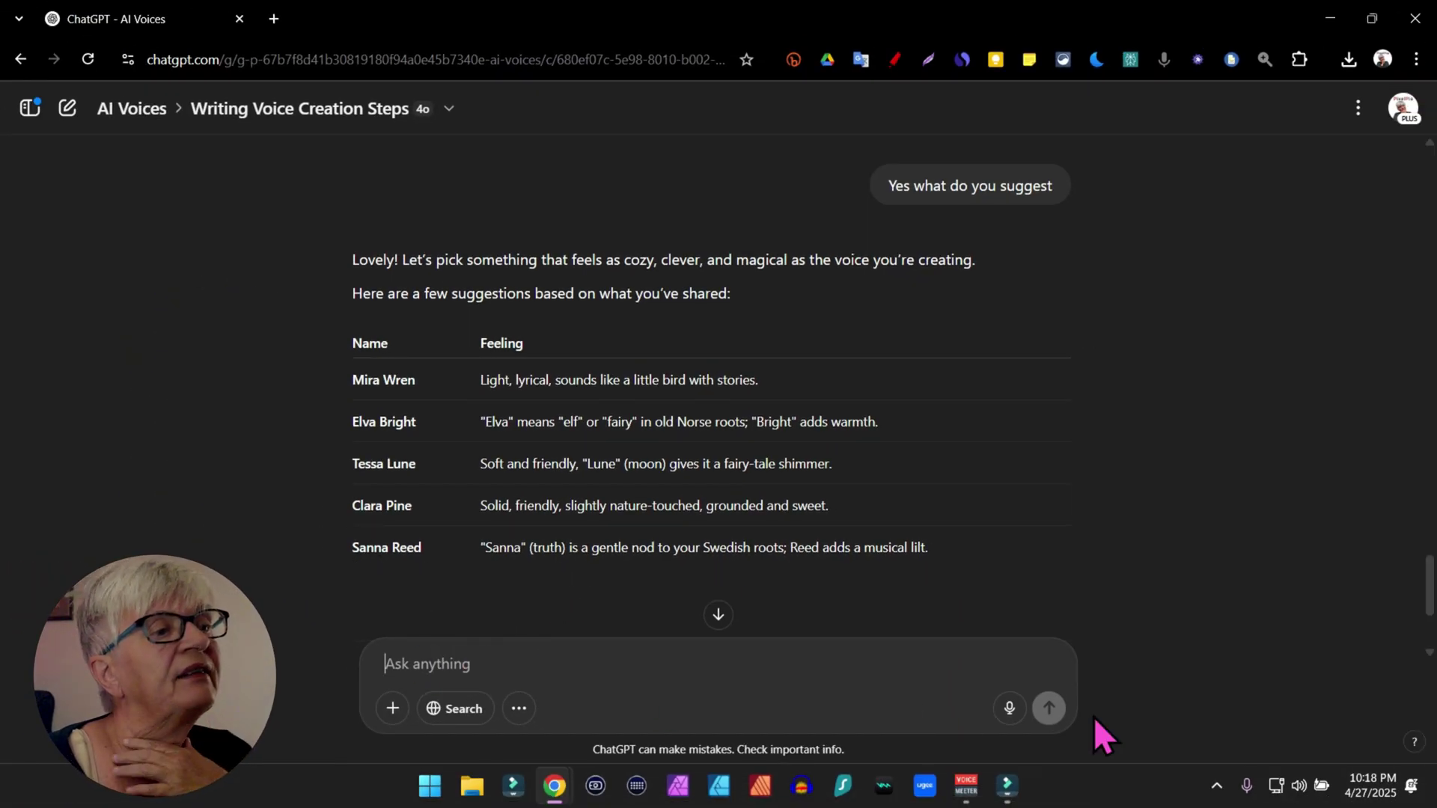
# Step: Propose mixing the suggested voice names by replying "Maybe combine them like Sanna Bright"
pyautogui.write('Maybe com')
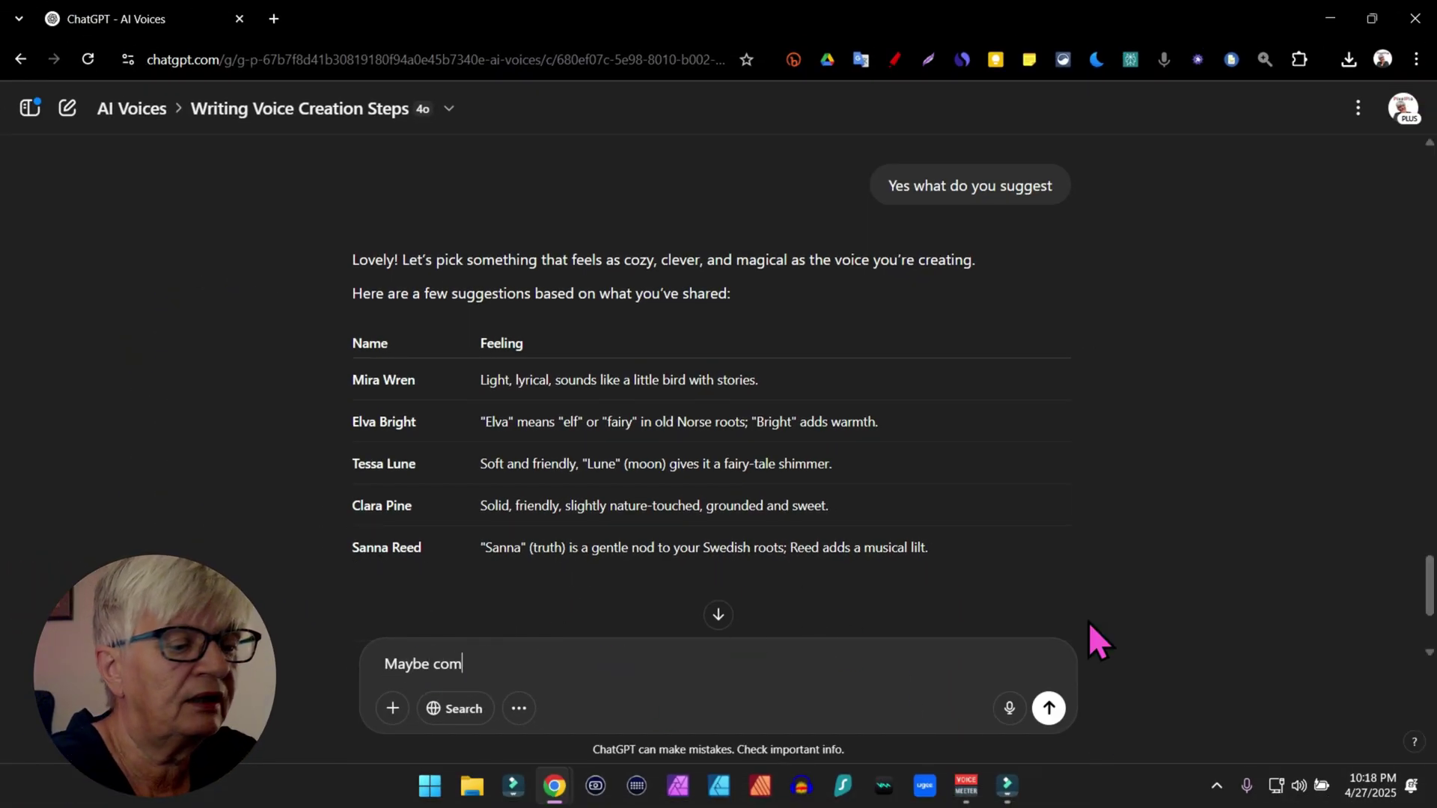
pyautogui.write('bine them like Sanna')
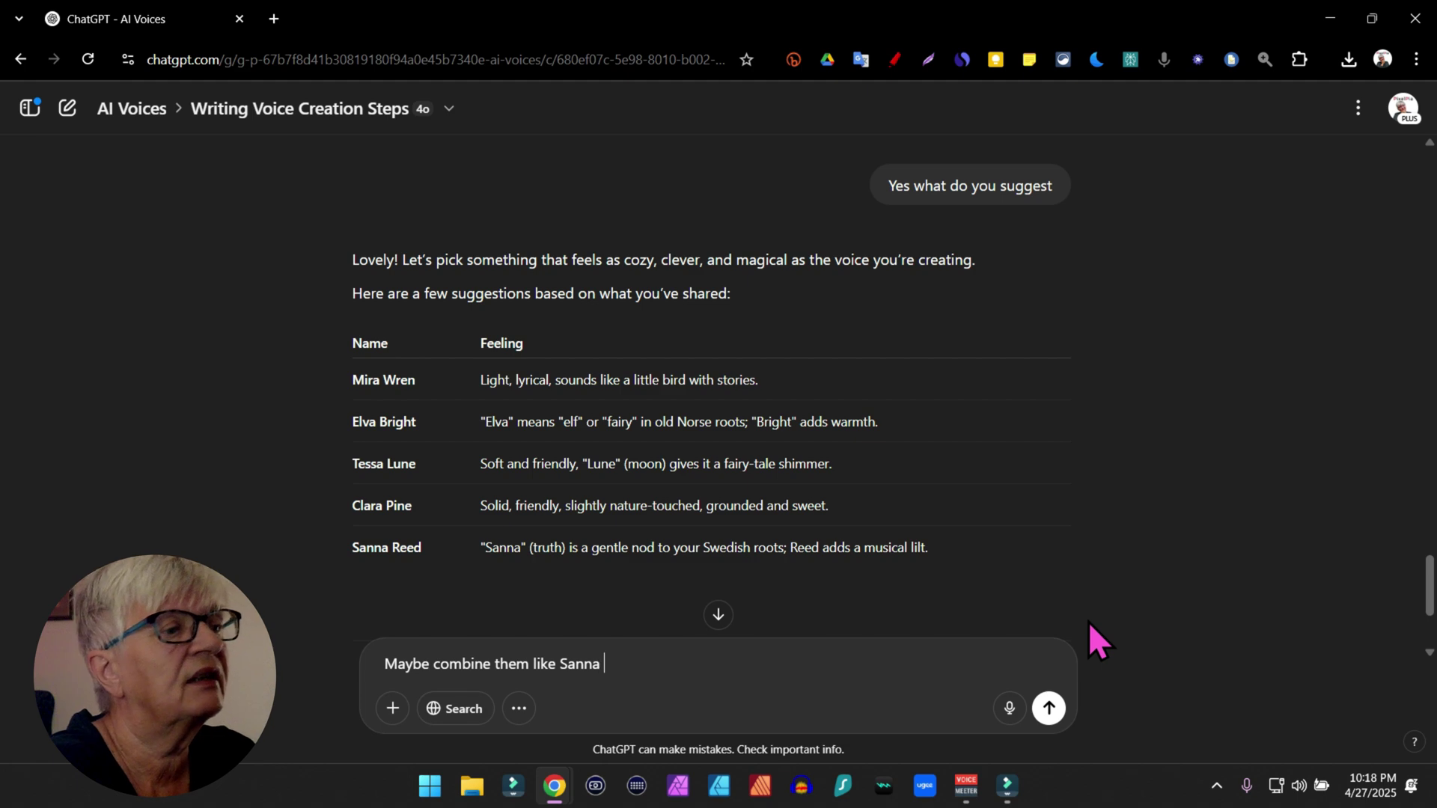
pyautogui.write(' Brig')
pyautogui.write('ht')
pyautogui.press('Return')
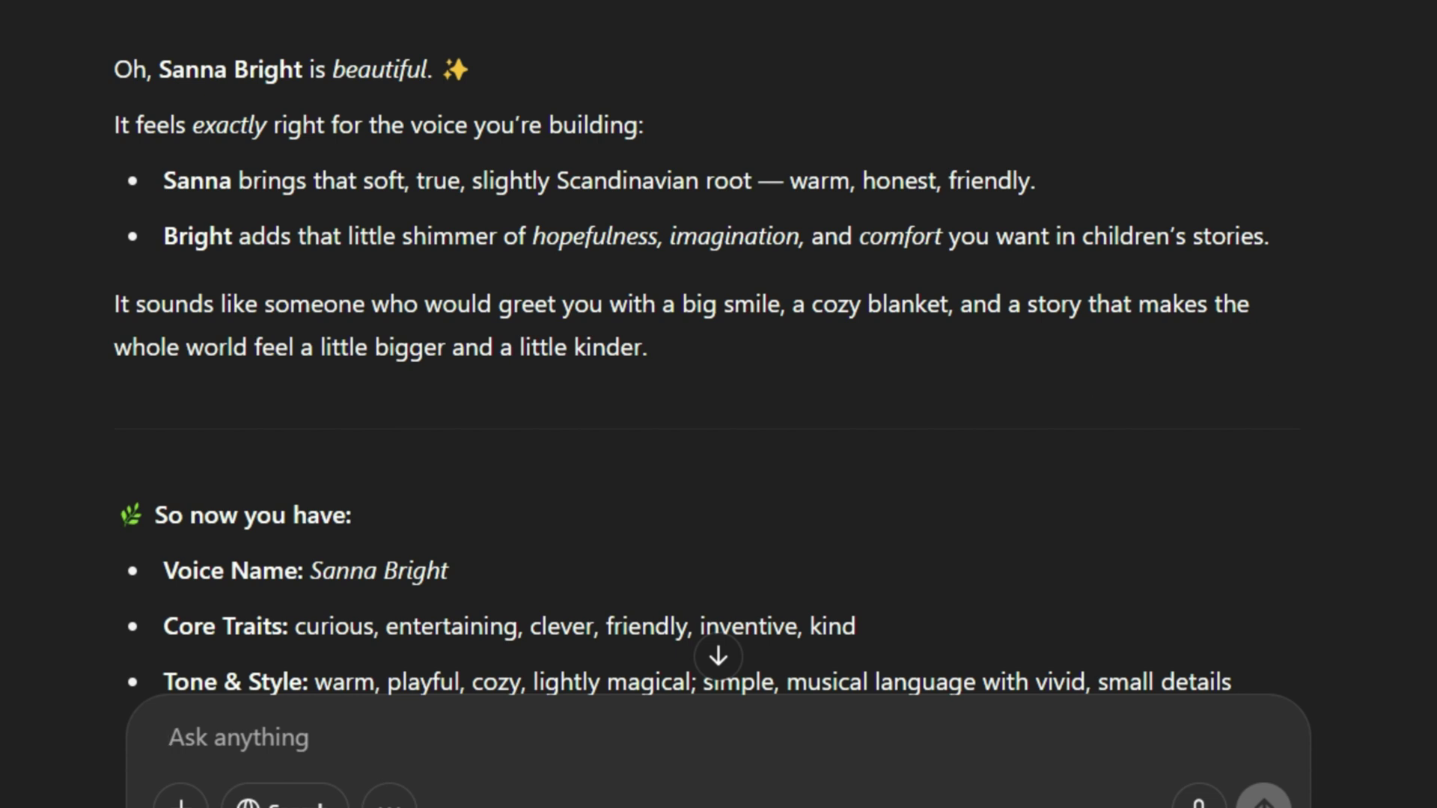
# Step: Request a first short writing sample in the new voice with the reply "Let us see a sample"
pyautogui.scroll(-3, 1257, 439)
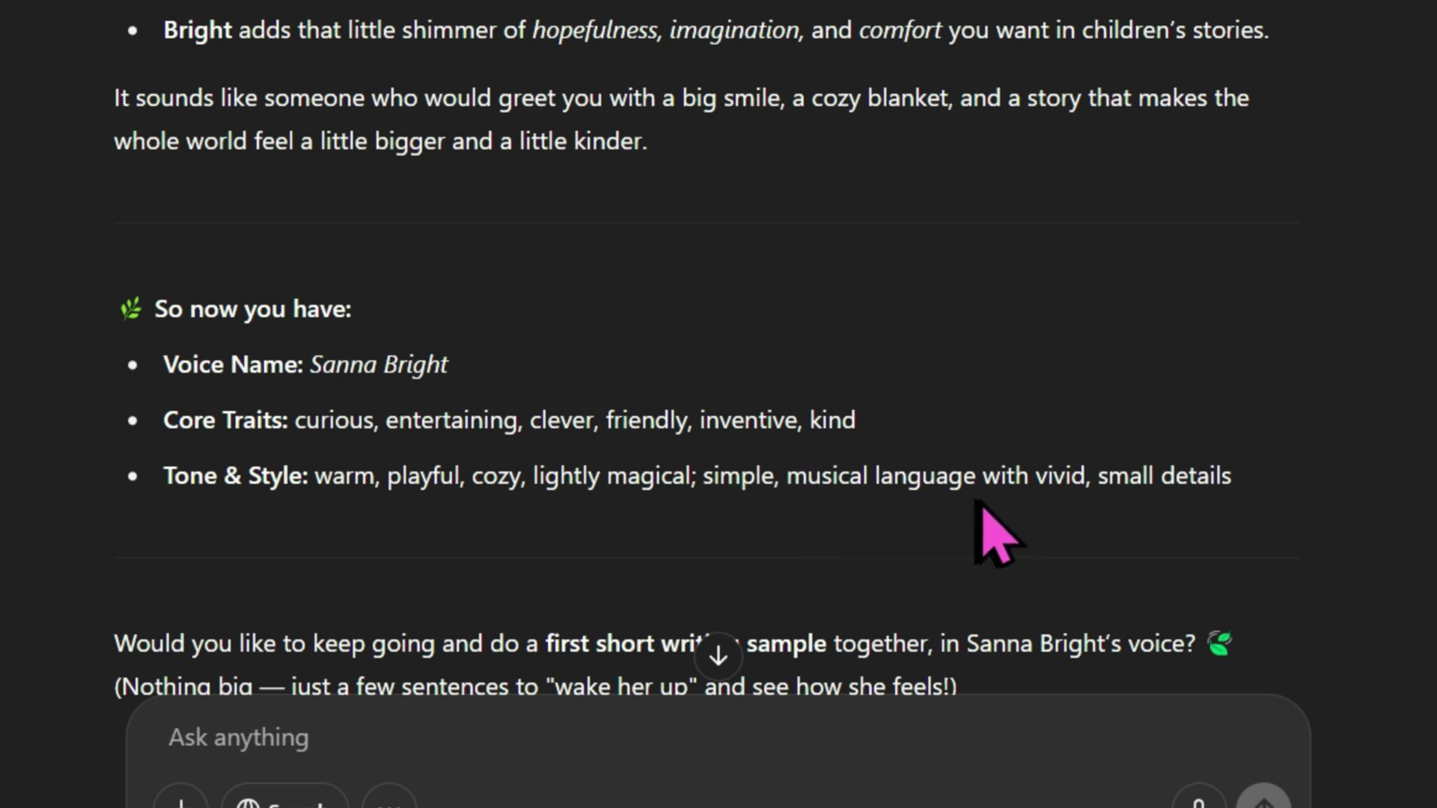
pyautogui.scroll(-3, 1375, 501)
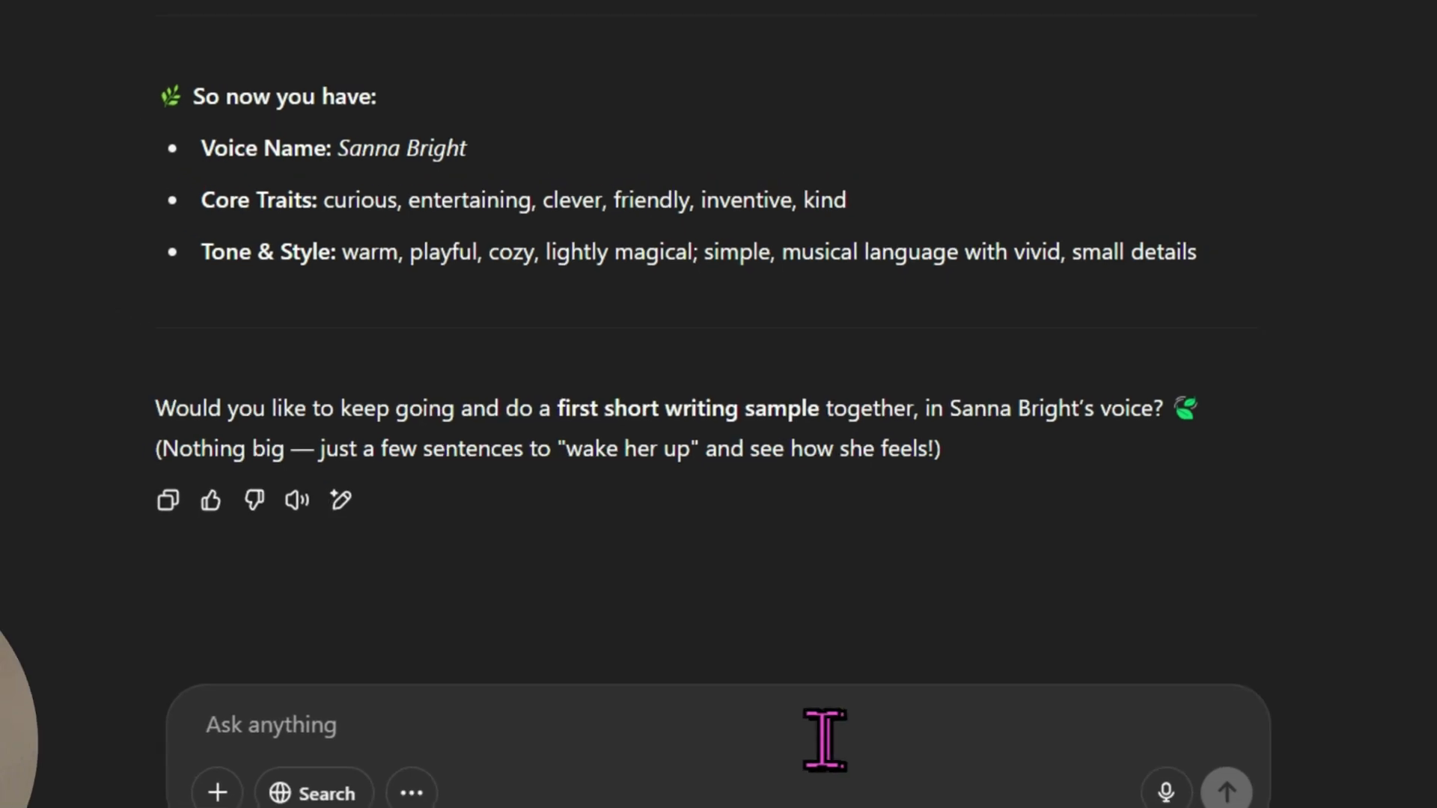
pyautogui.write('Let us see a ')
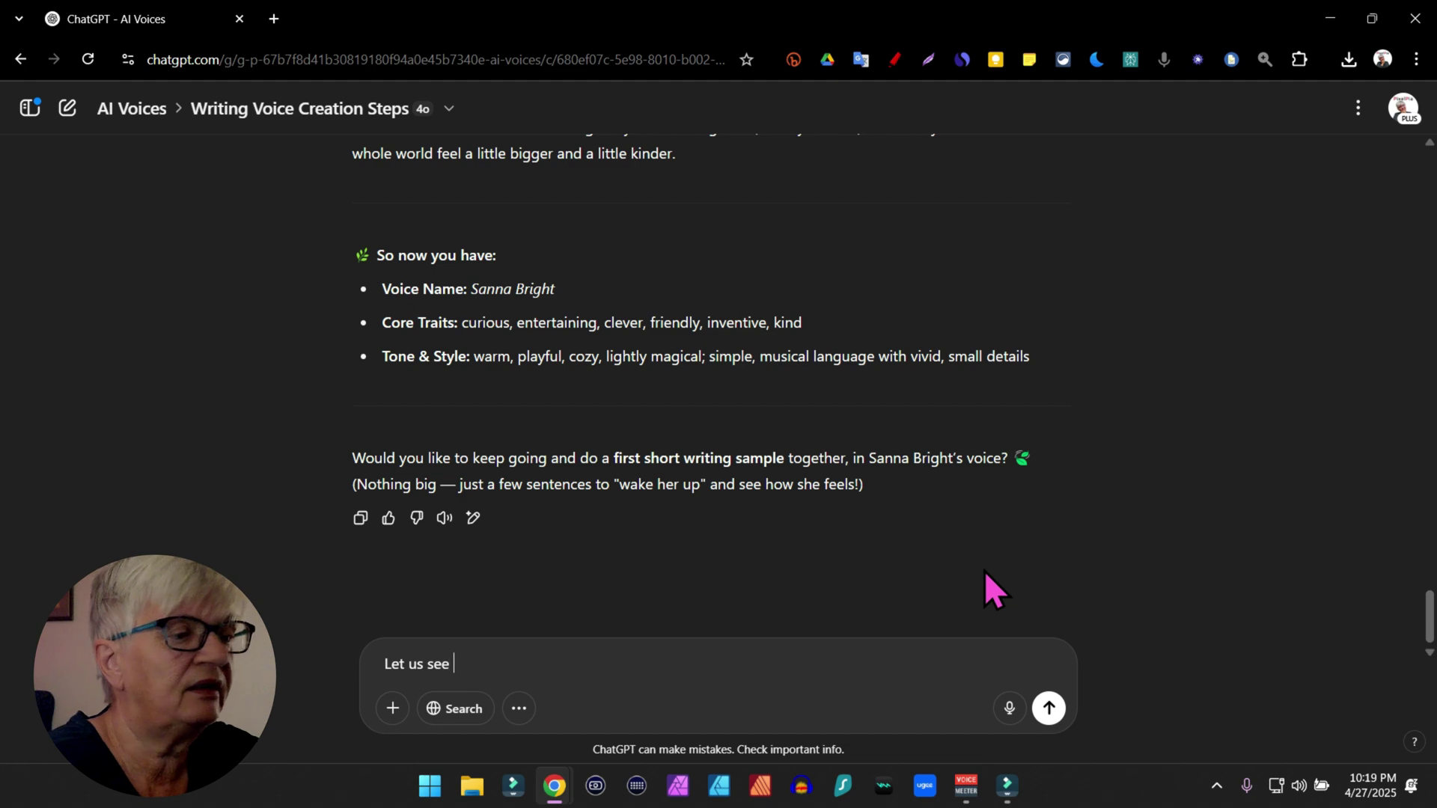
pyautogui.write('sample')
pyautogui.press('Return')
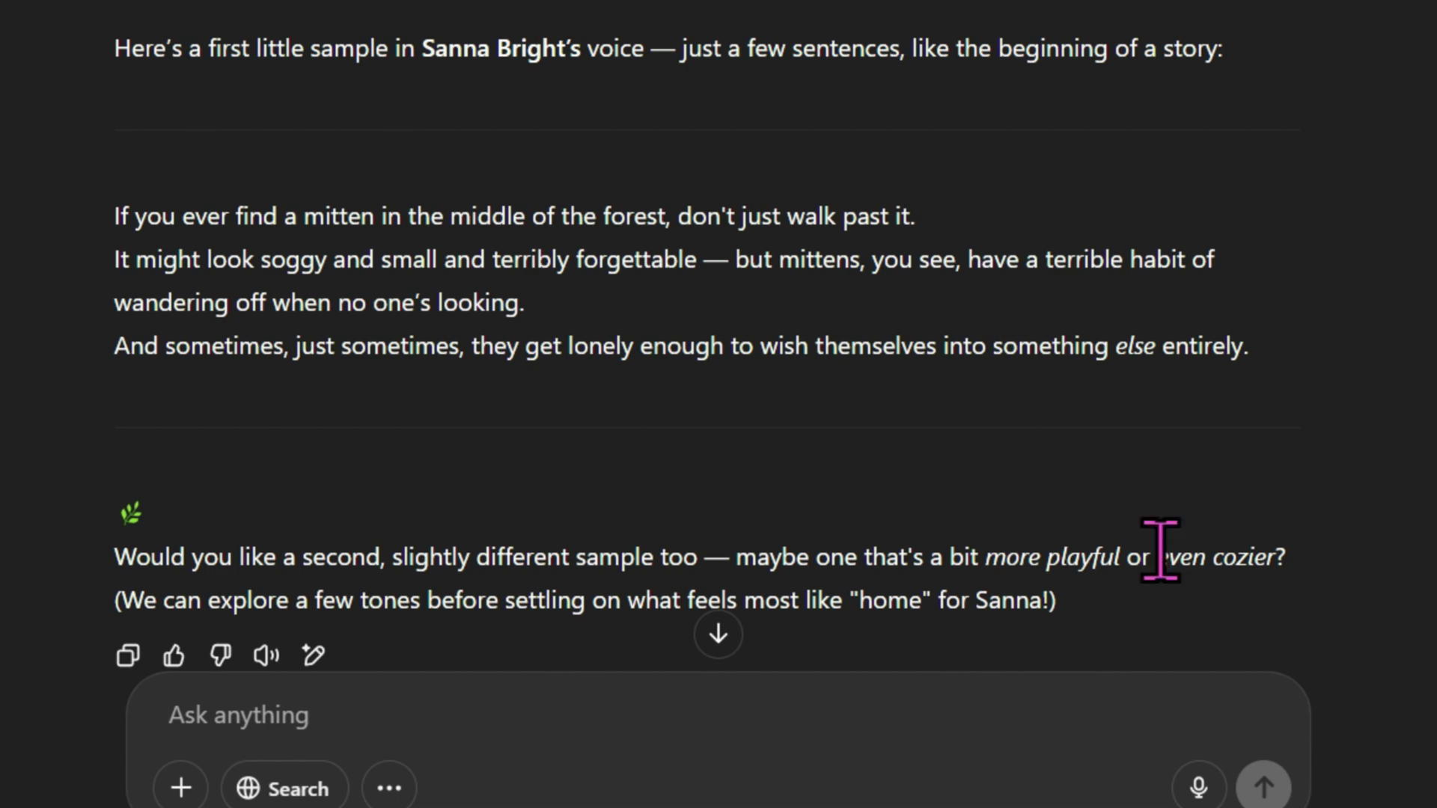
# Step: Request further writing samples in the new voice with the reply "give me two more samples"
pyautogui.scroll(-3, 994, 392)
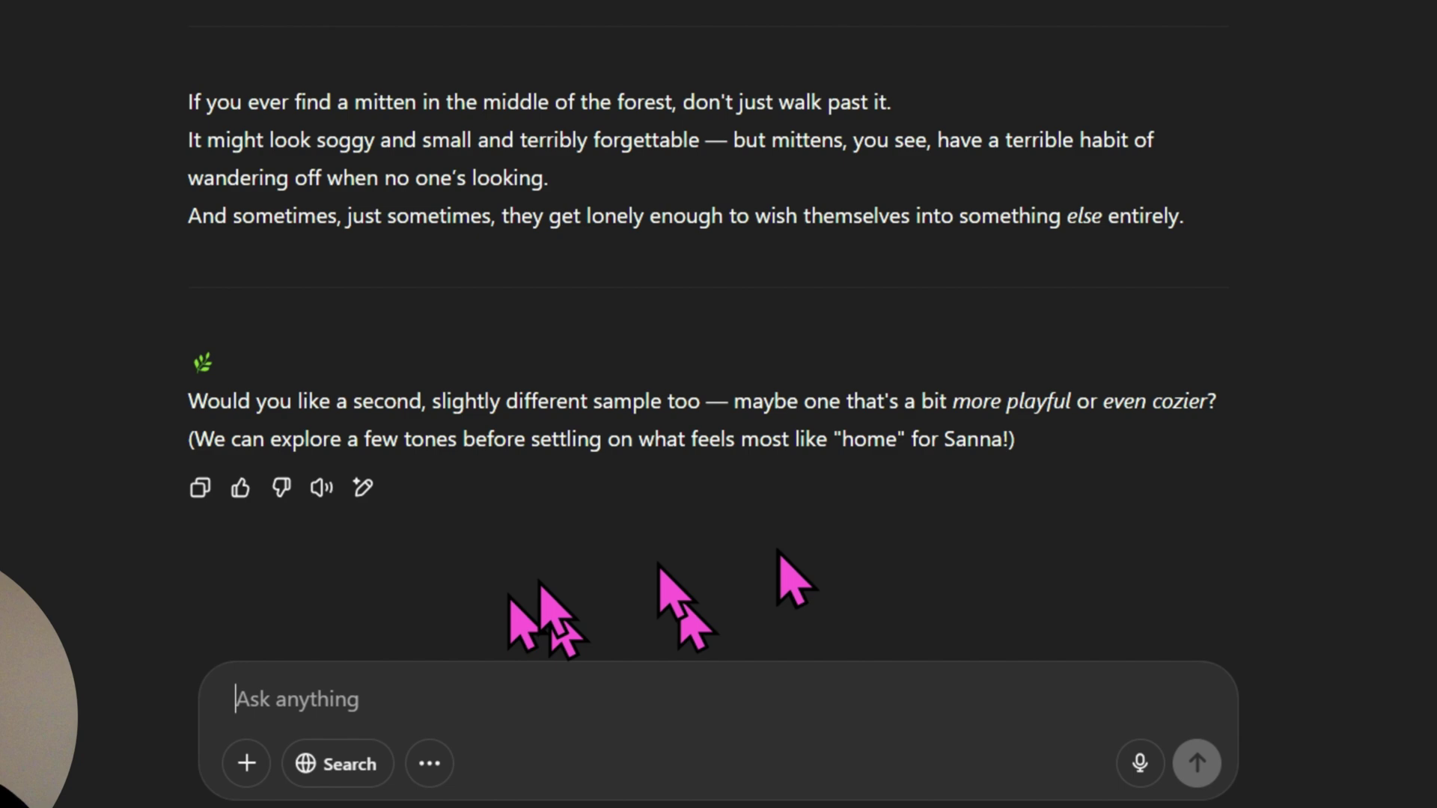
pyautogui.write('give me two more samples')
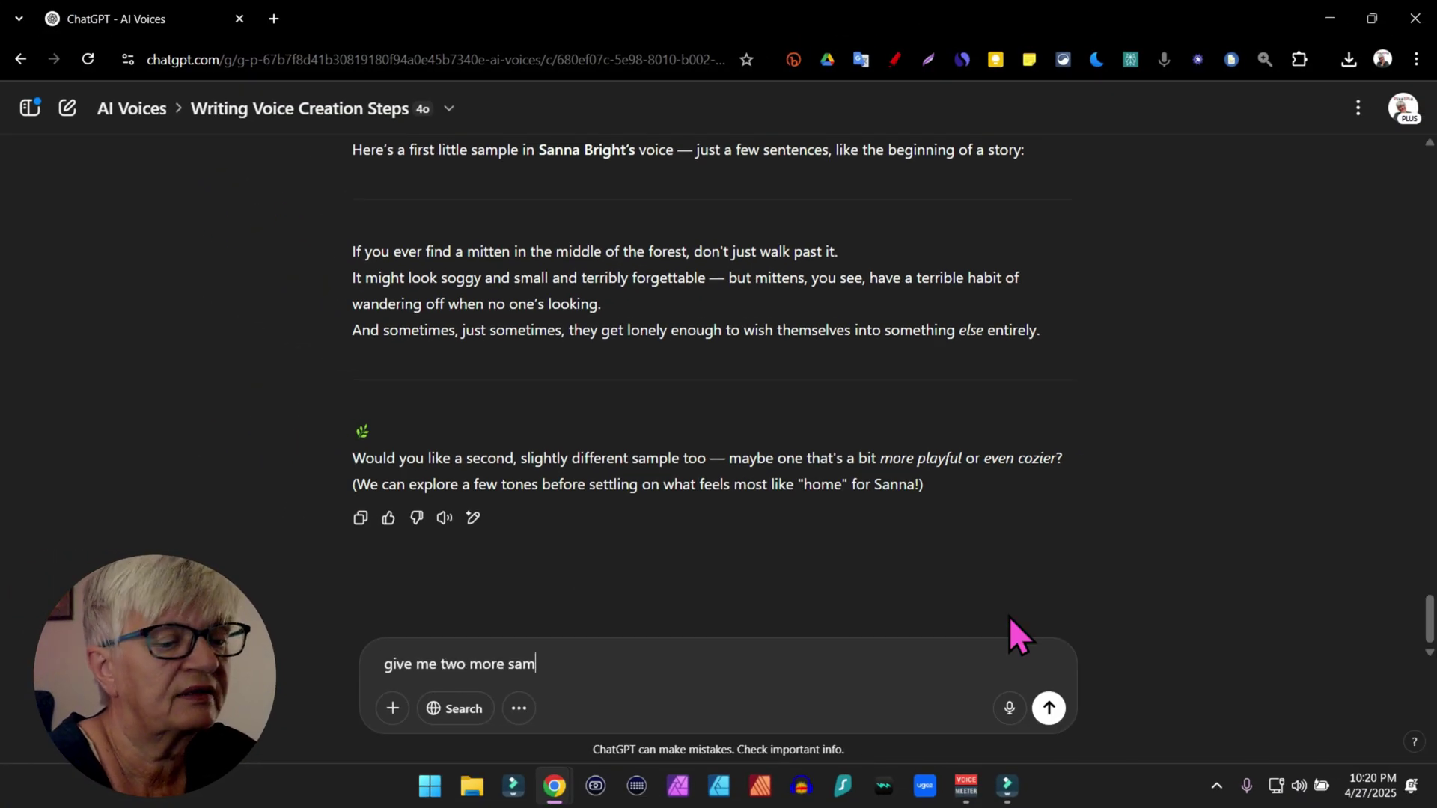
pyautogui.press('Return')
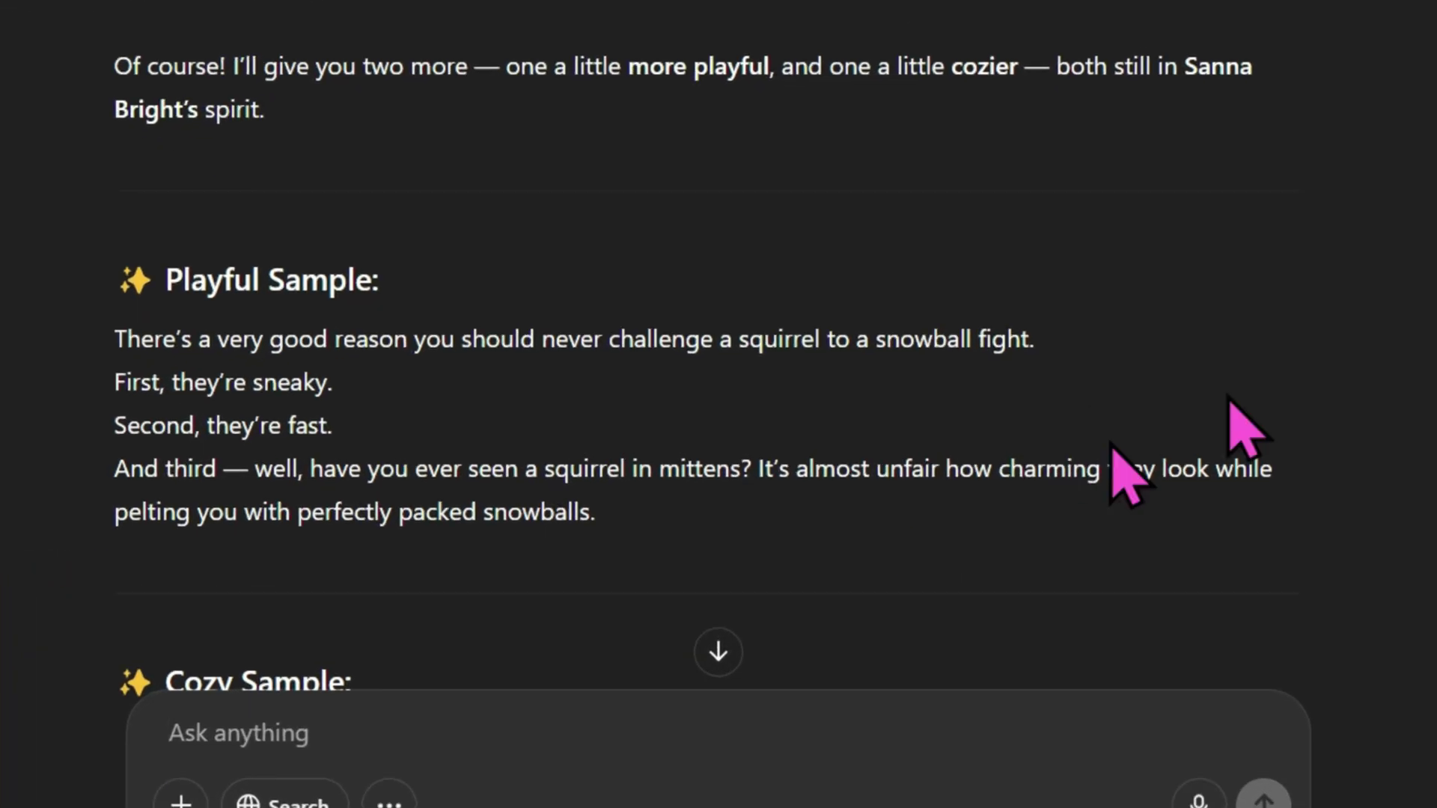
# Step: Ask for a combined sample by replying "I would like to see a blend of the very first sample and the cozy one"
pyautogui.scroll(-2, 719, 375)
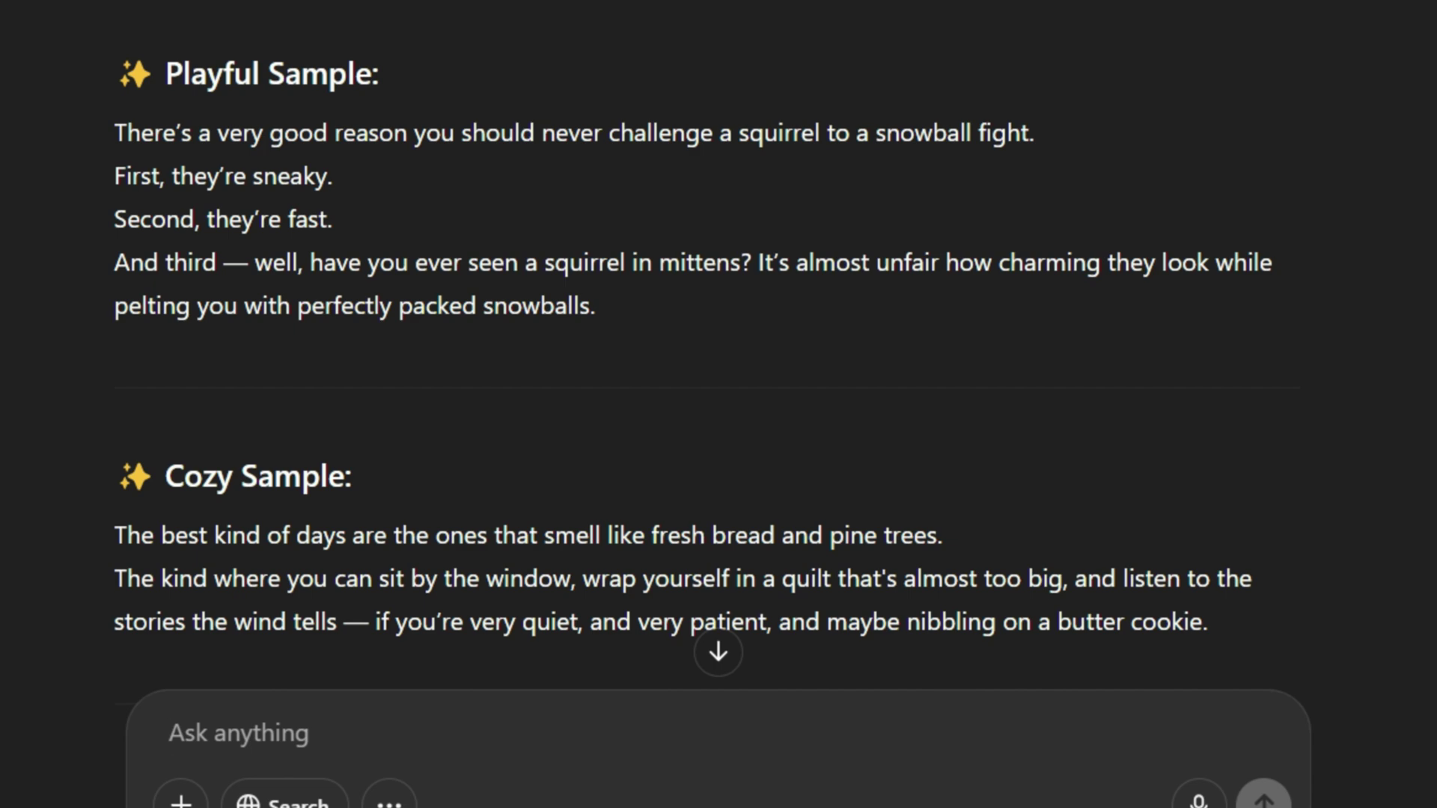
pyautogui.scroll(-5, 1332, 449)
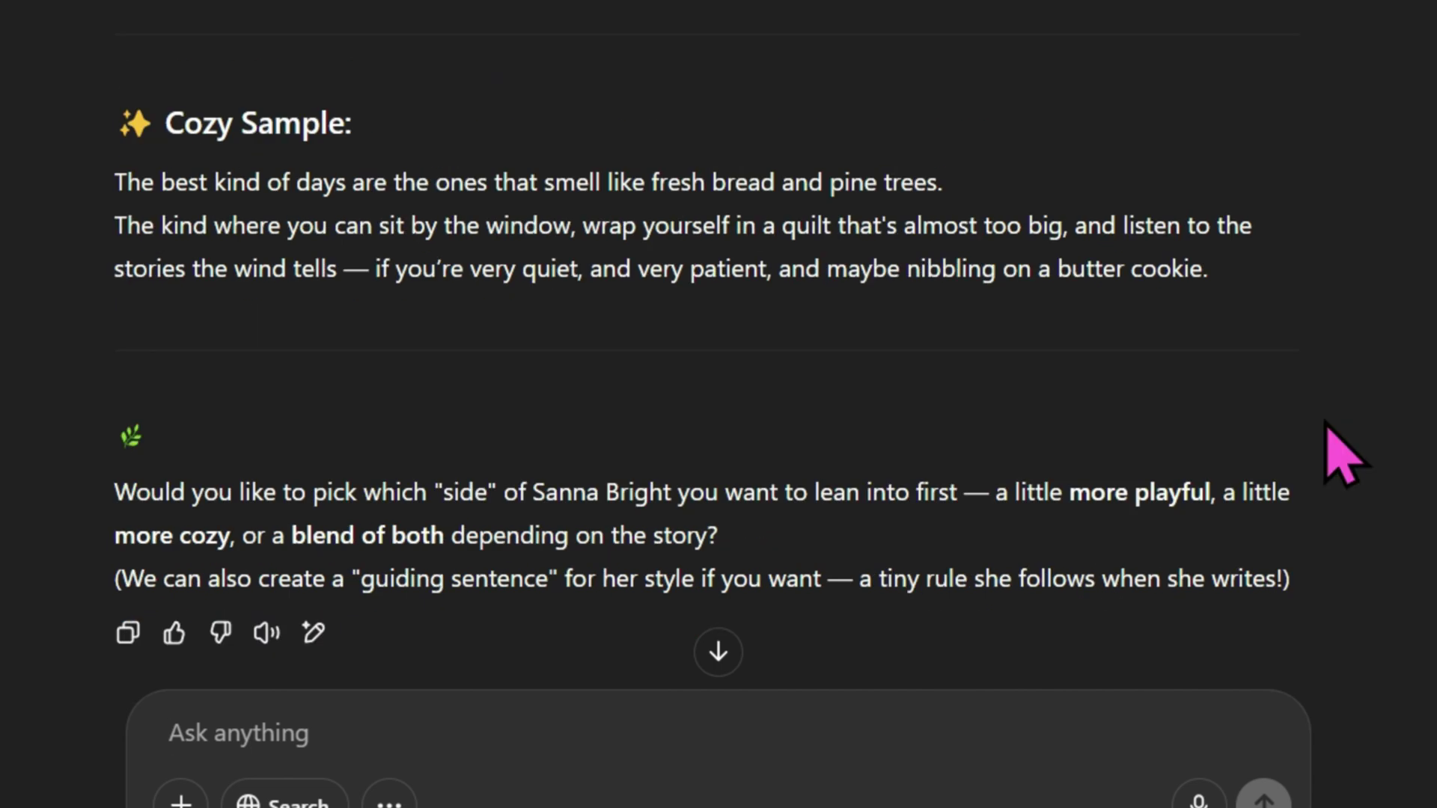
pyautogui.scroll(2, 1339, 449)
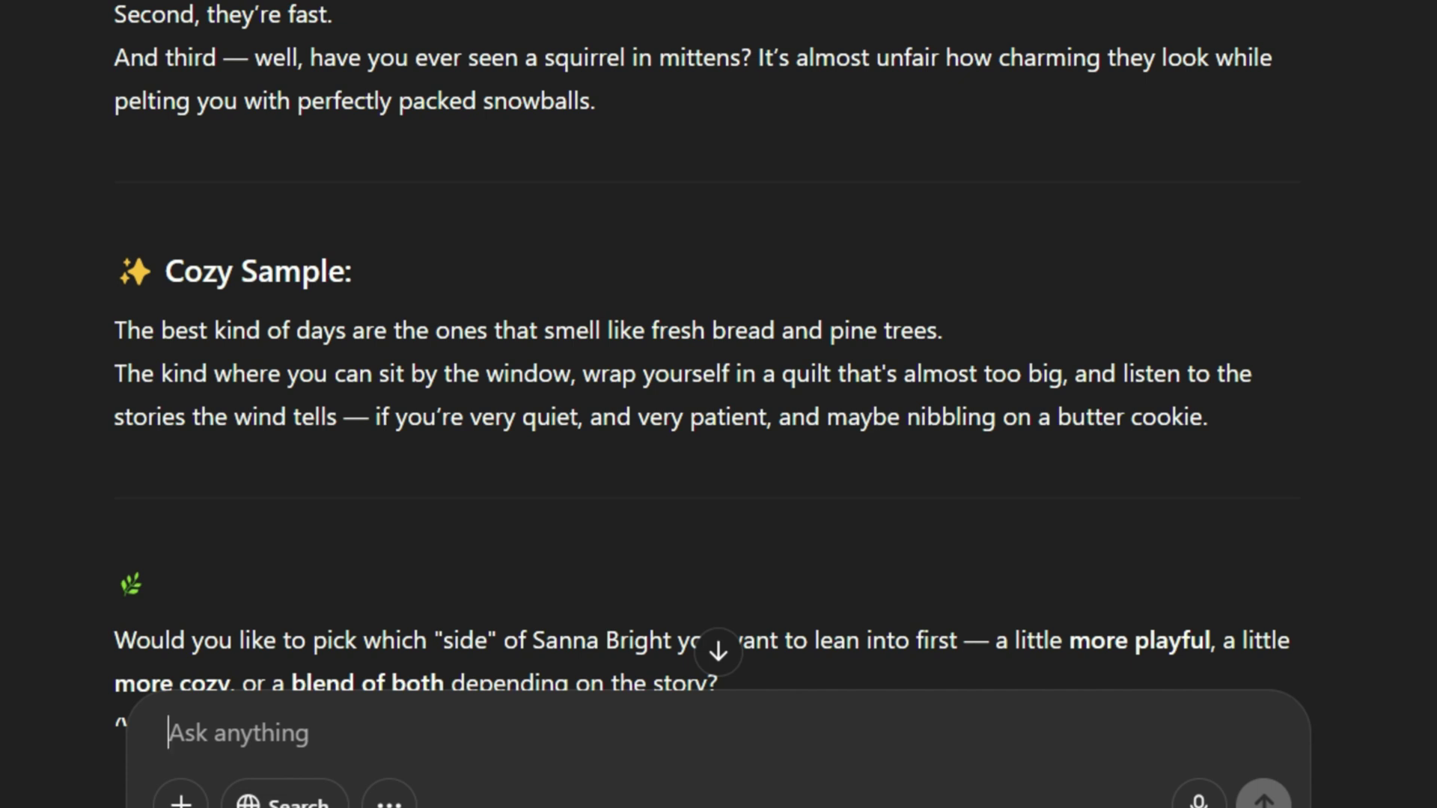
pyautogui.scroll(-4, 263, 603)
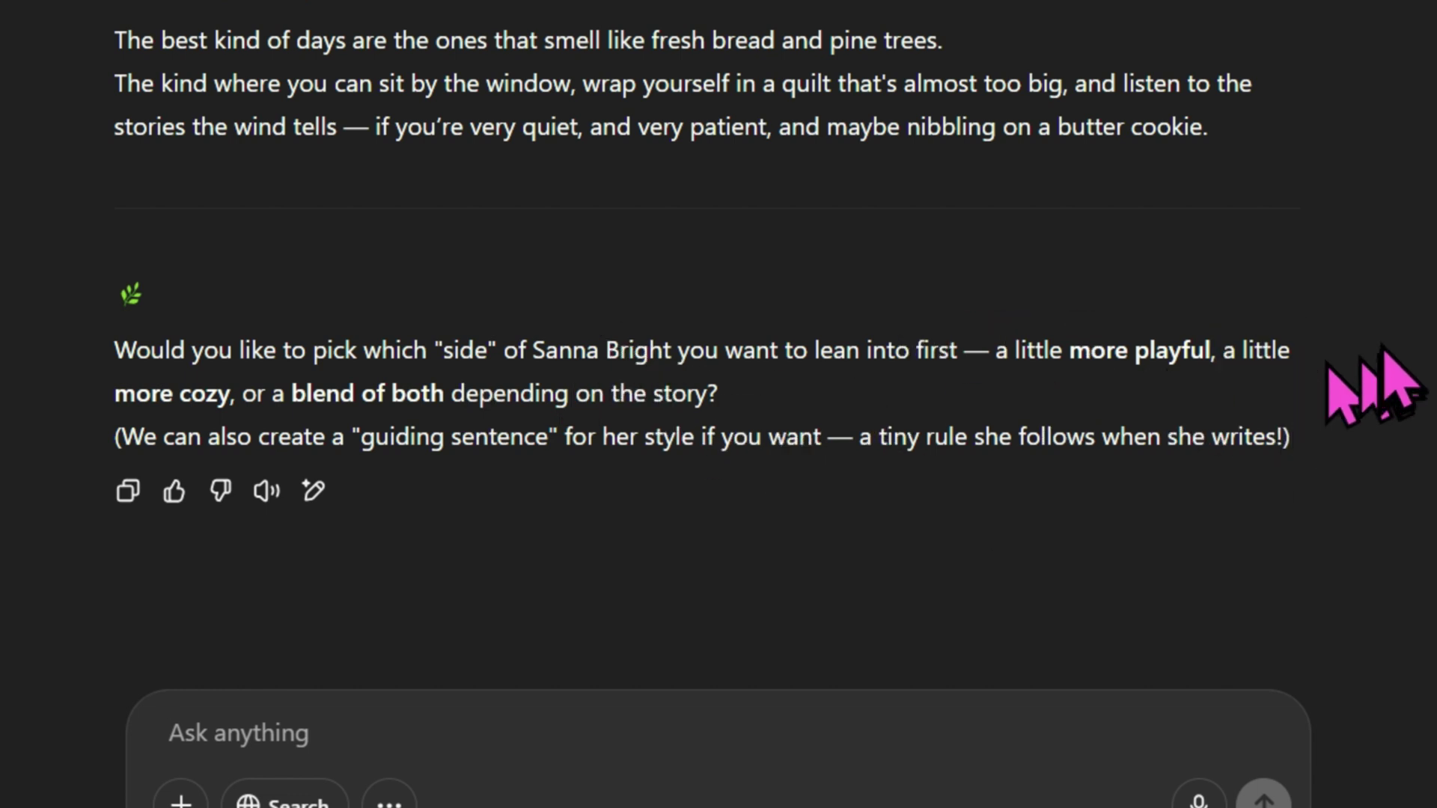
pyautogui.scroll(2, 1379, 415)
pyautogui.scroll(-2, 1380, 416)
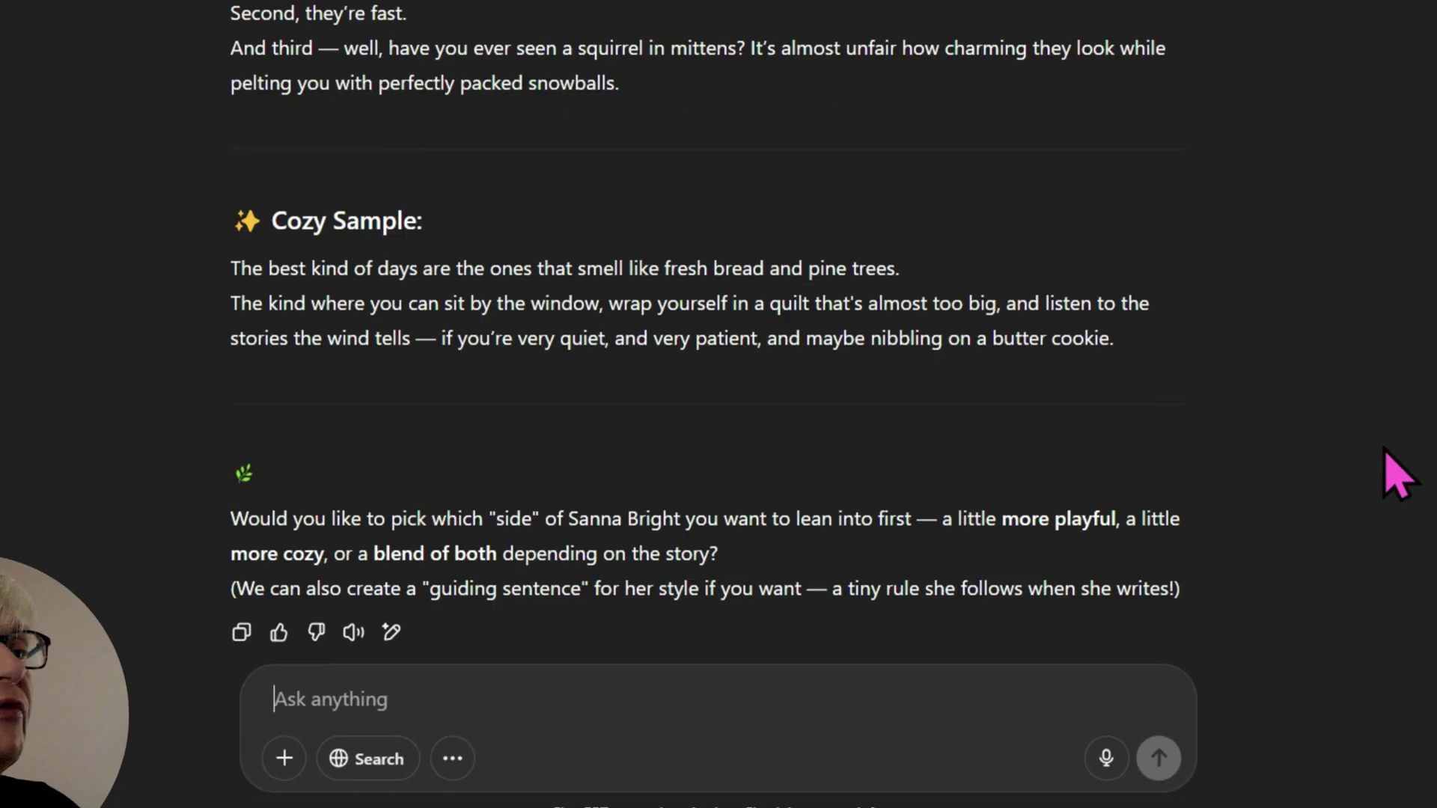
pyautogui.write('I w')
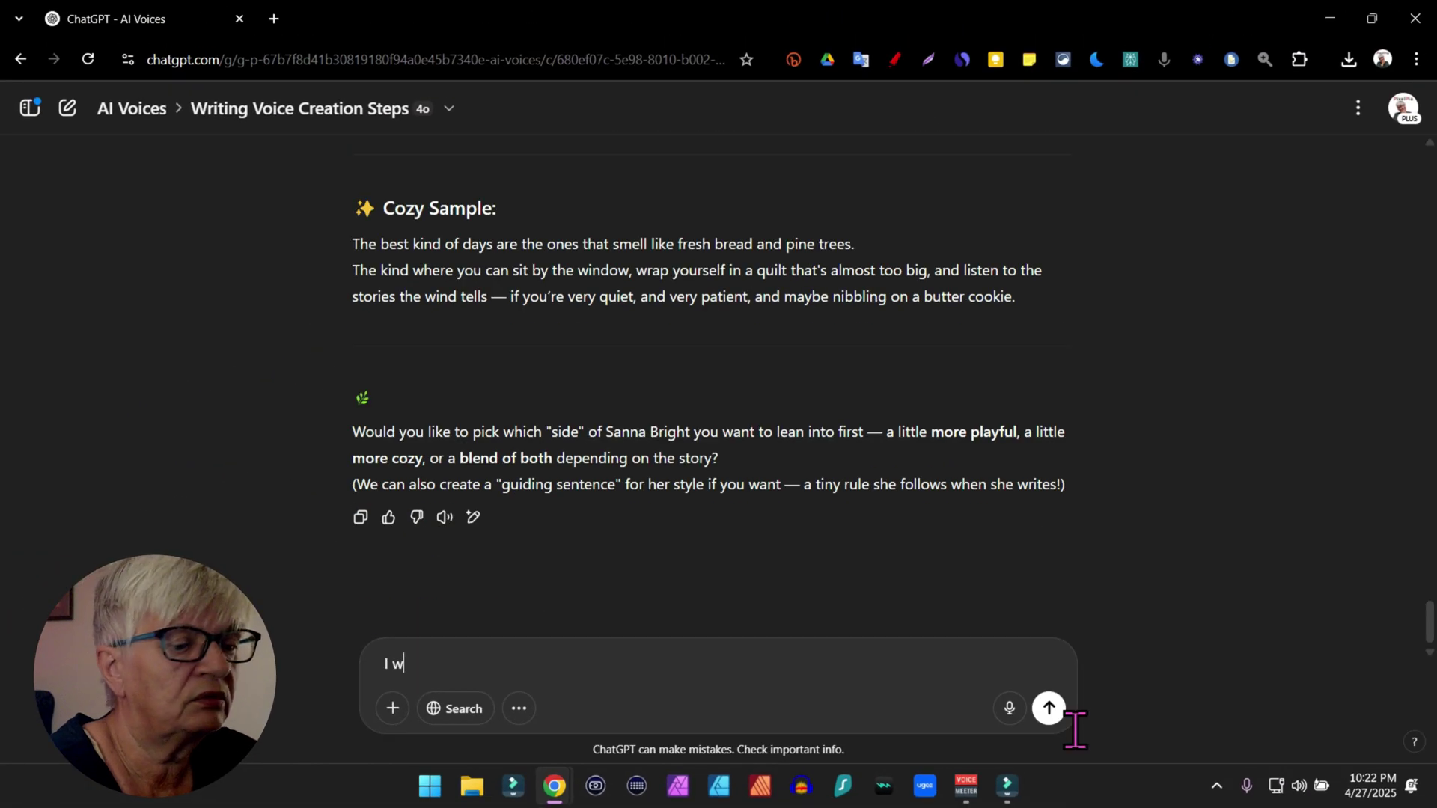
pyautogui.write('ould like to see a blen')
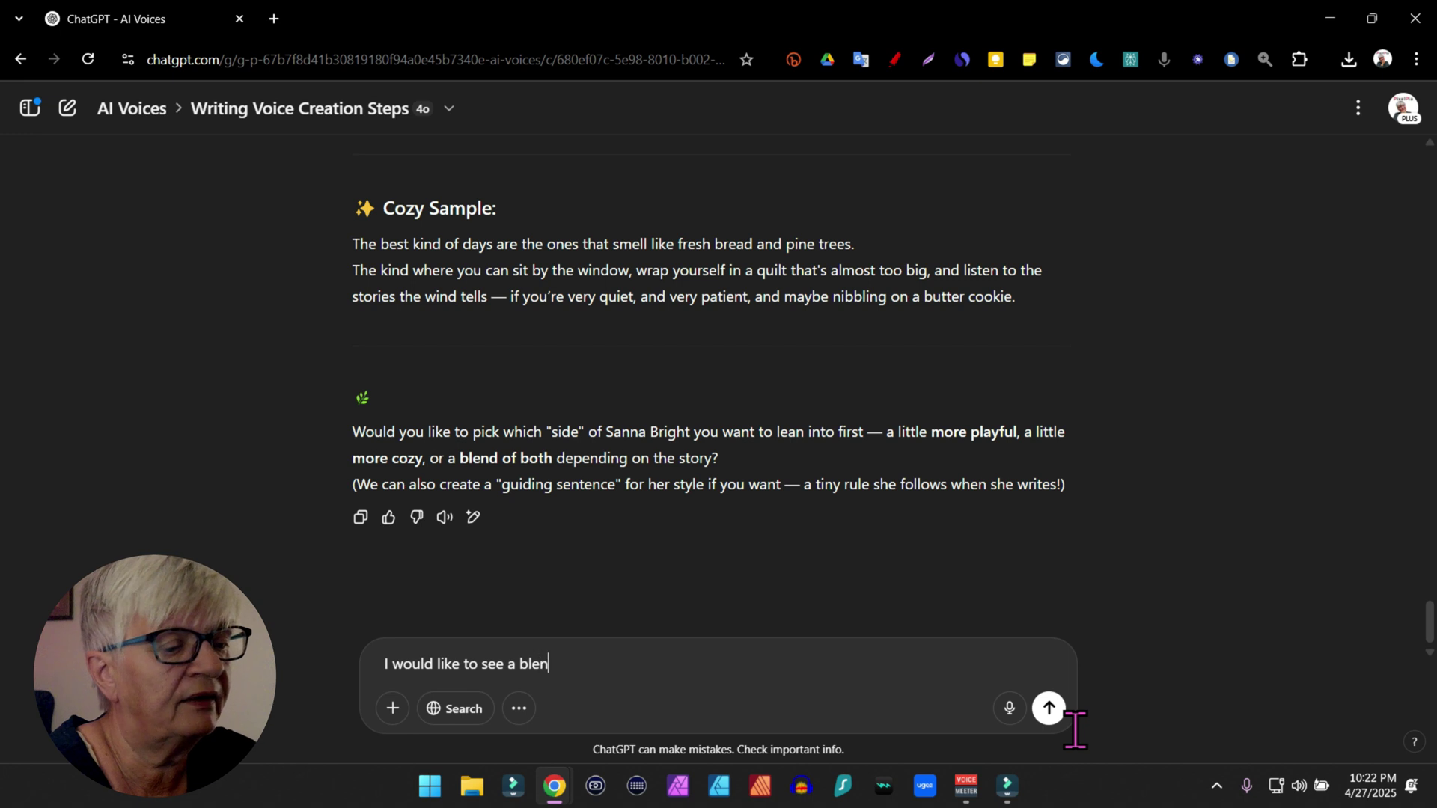
pyautogui.write('d of the very ')
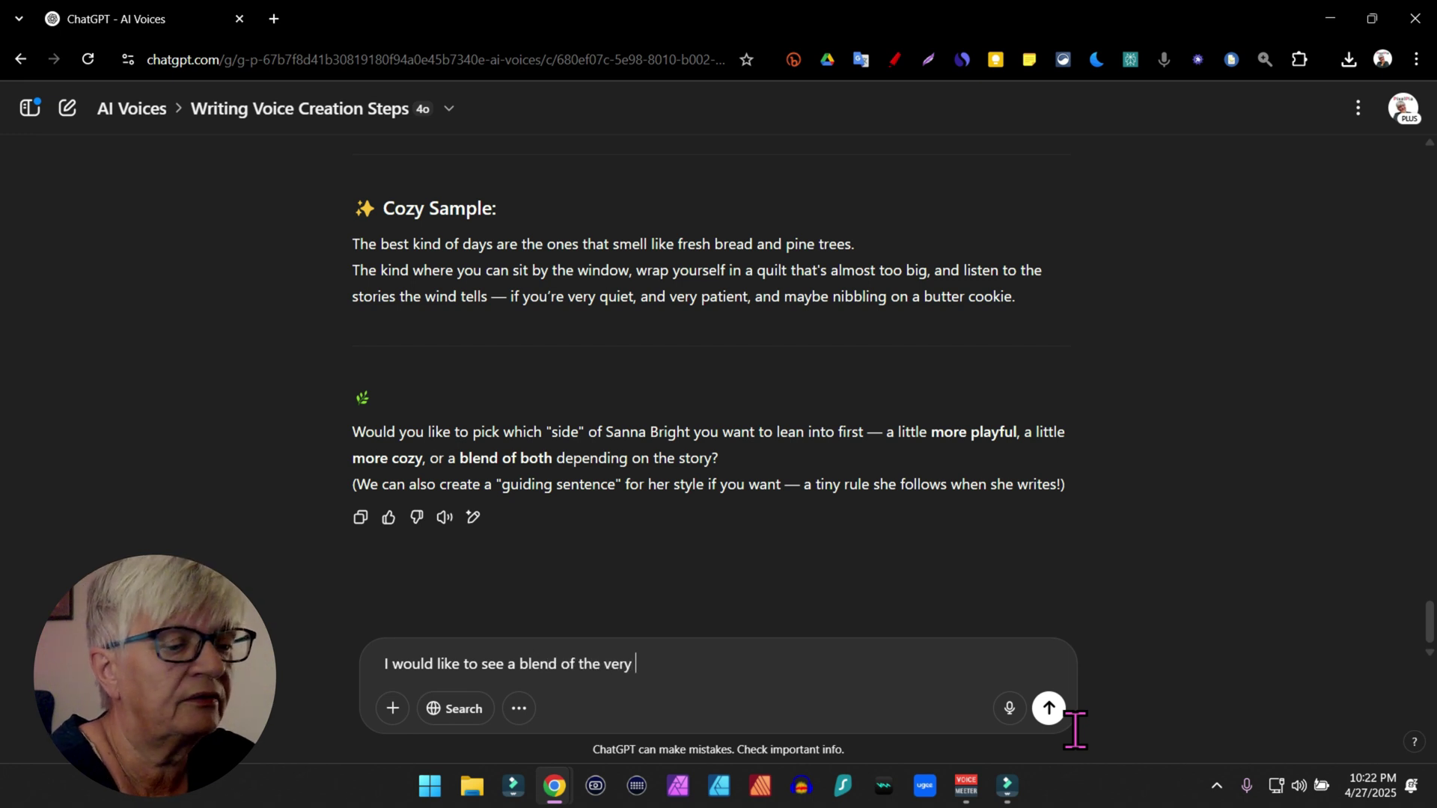
pyautogui.write('first sample and the ')
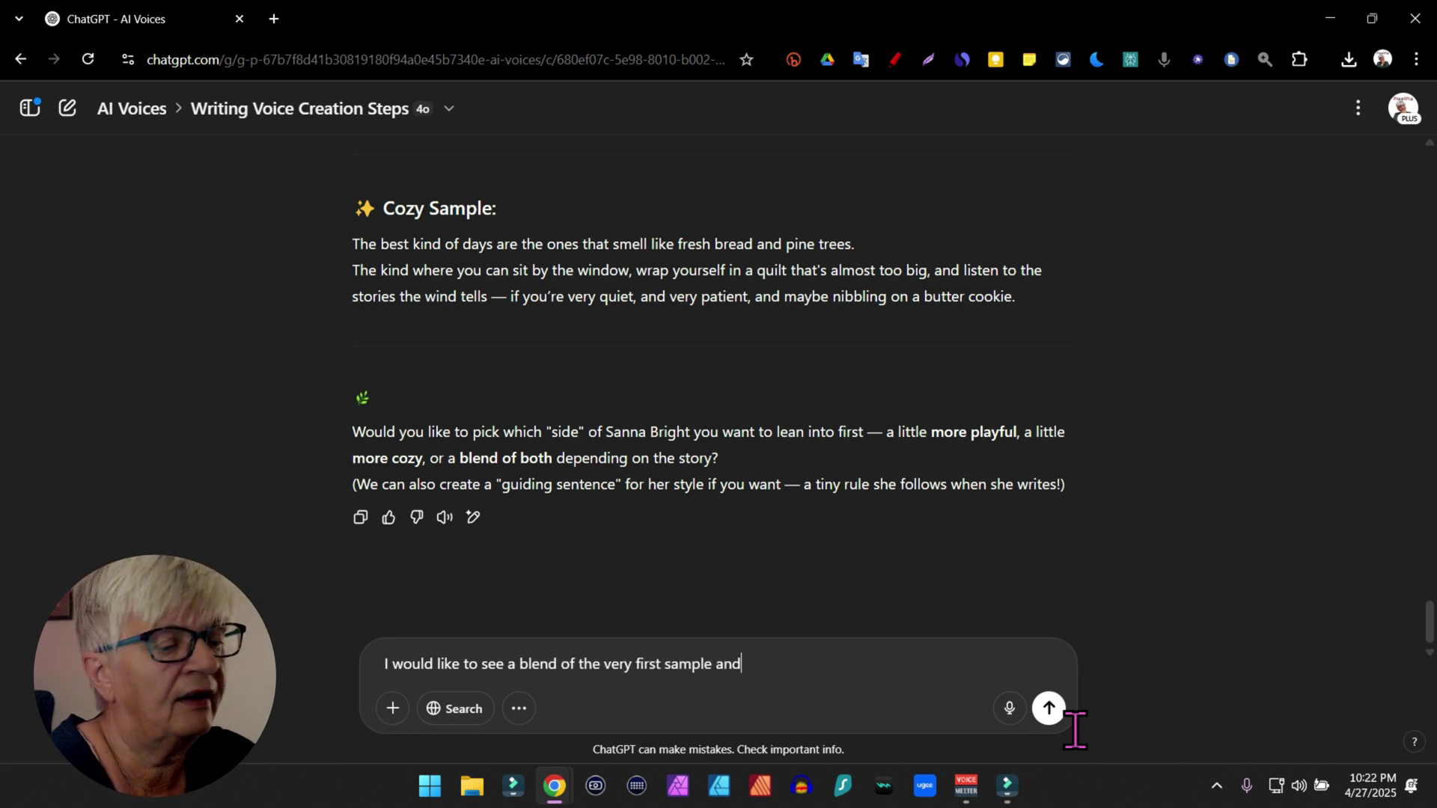
pyautogui.write('cozy one')
pyautogui.press('Return')
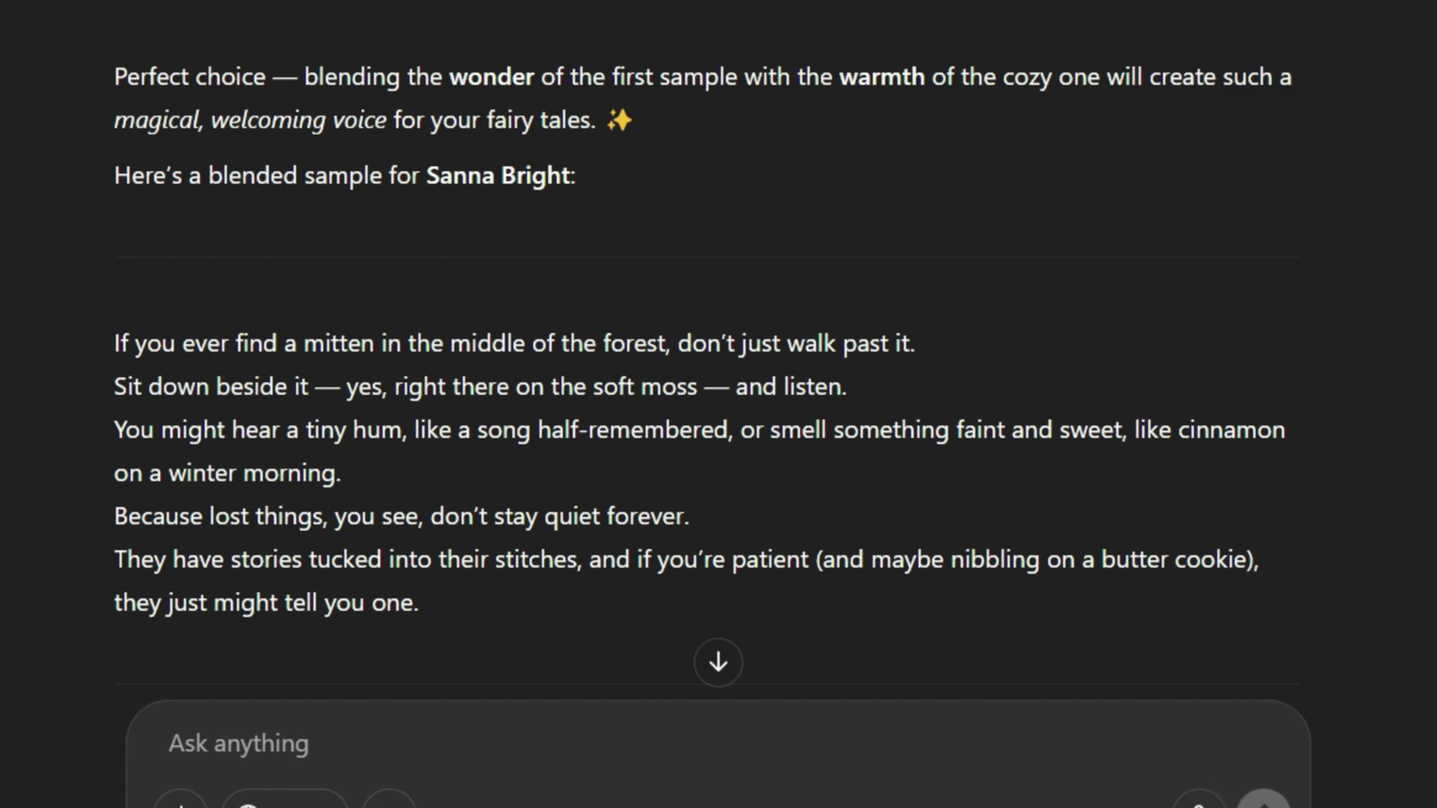
# Step: Request a recap by replying "I think we have a great starting point for step 4-7 here can you sum up what we have so far"
pyautogui.scroll(-6, 1198, 546)
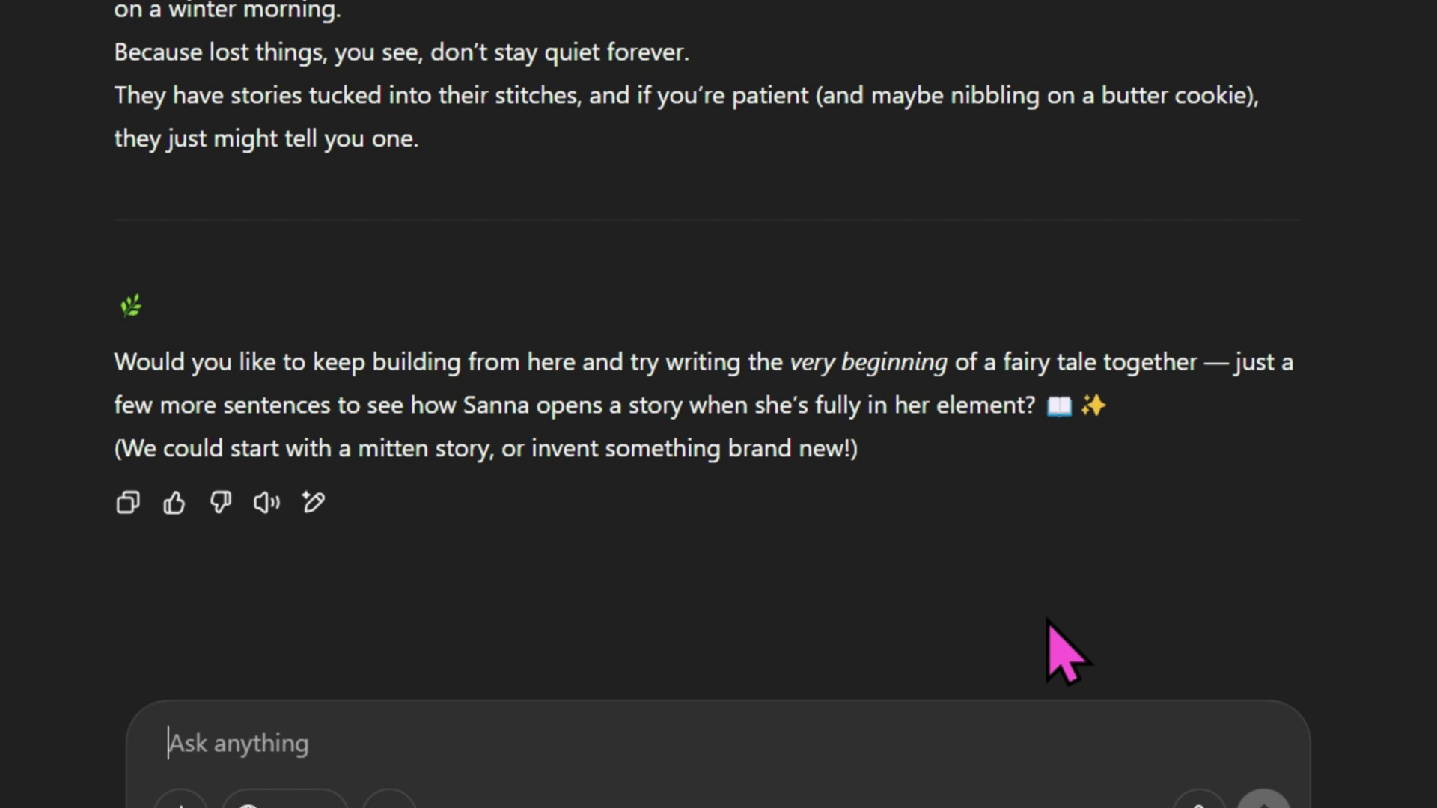
pyautogui.write('I think we hav')
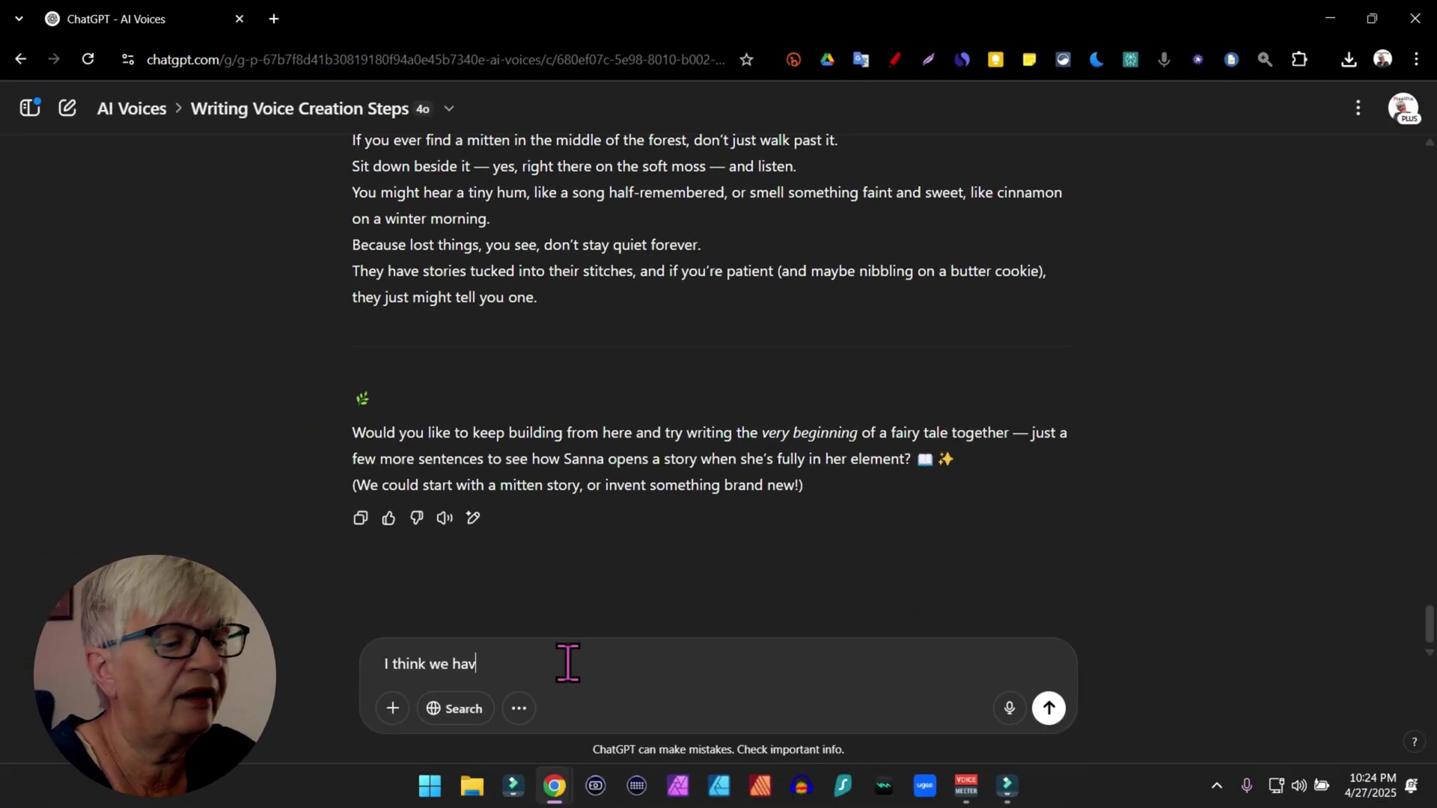
pyautogui.write('e a great sta')
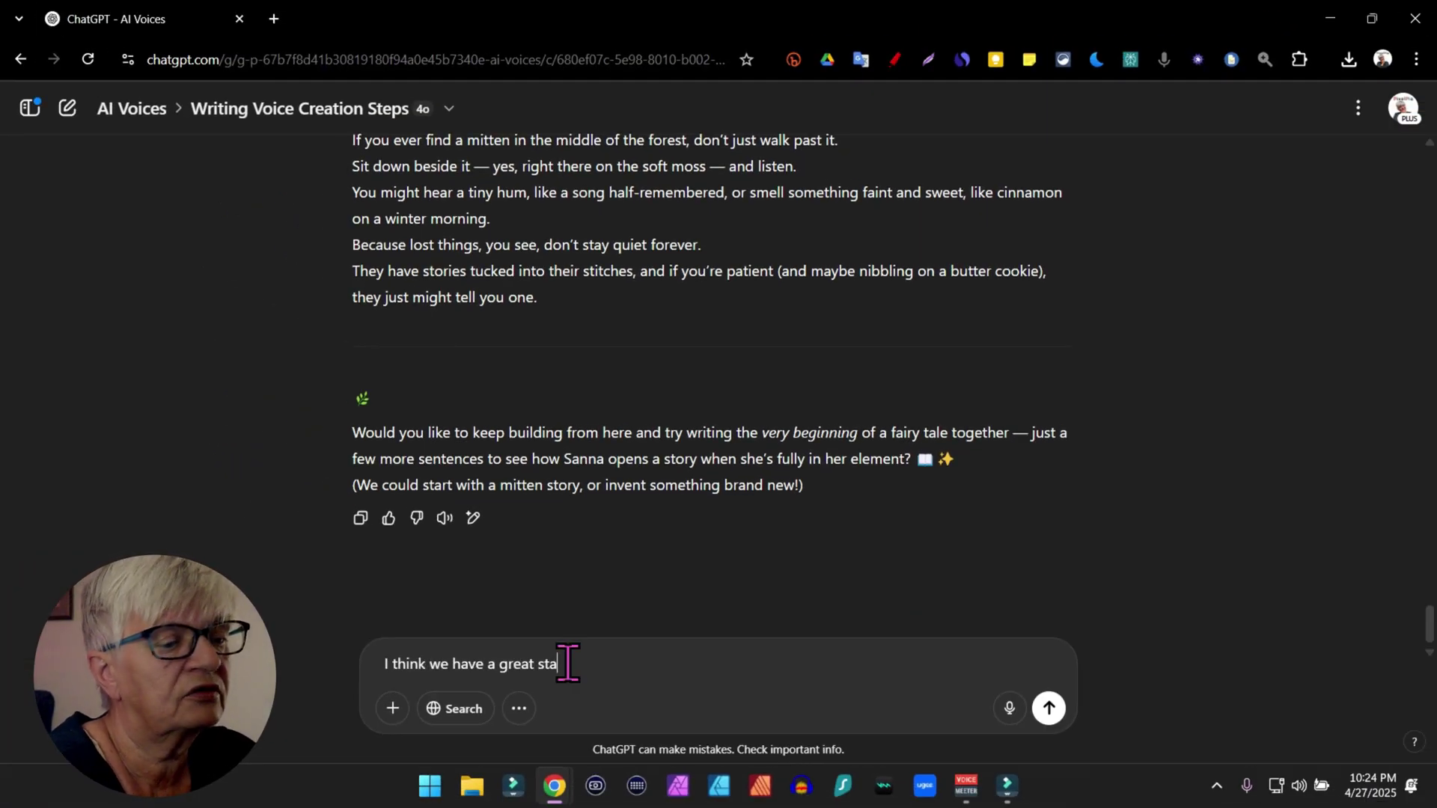
pyautogui.write('rting point for ste')
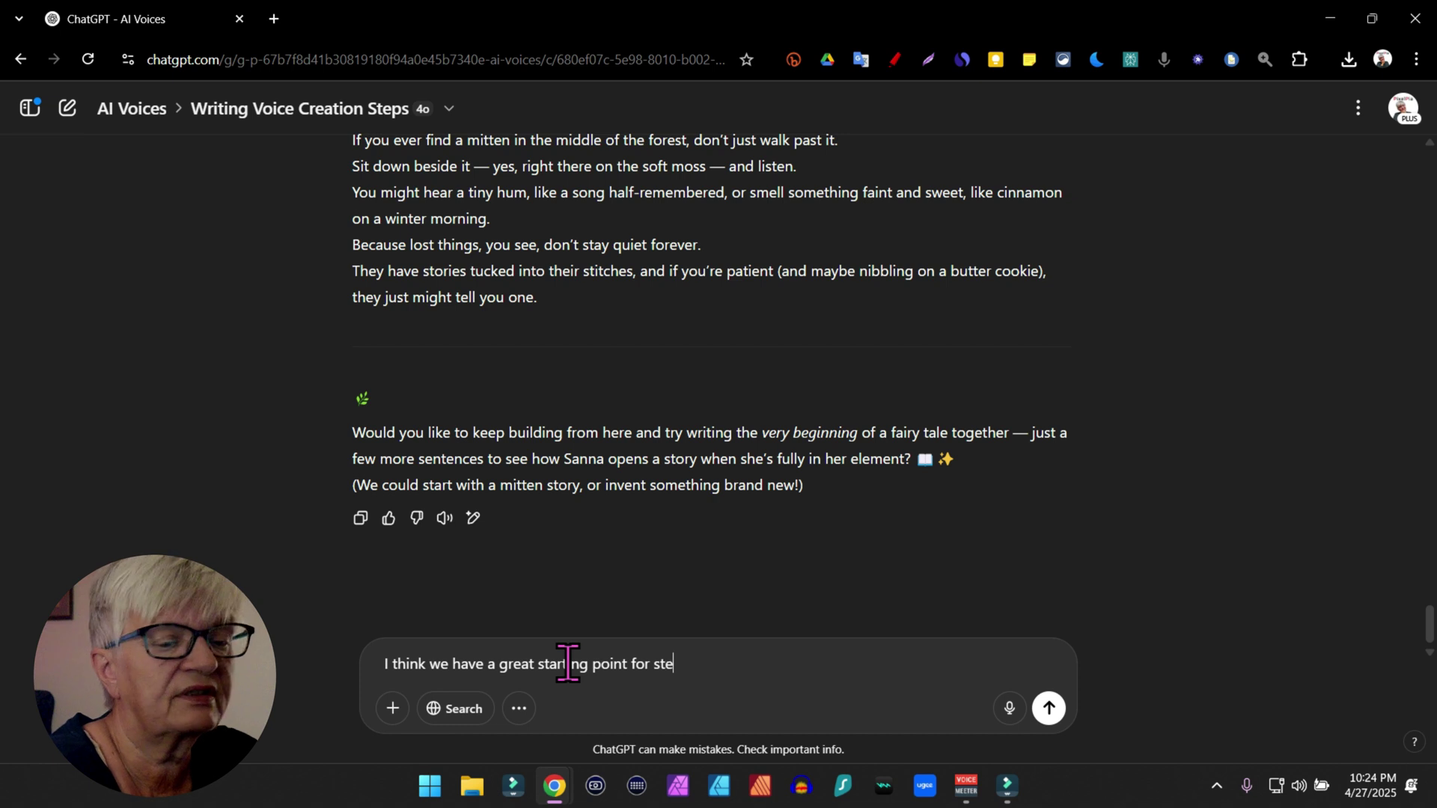
pyautogui.write('p 4-7 ')
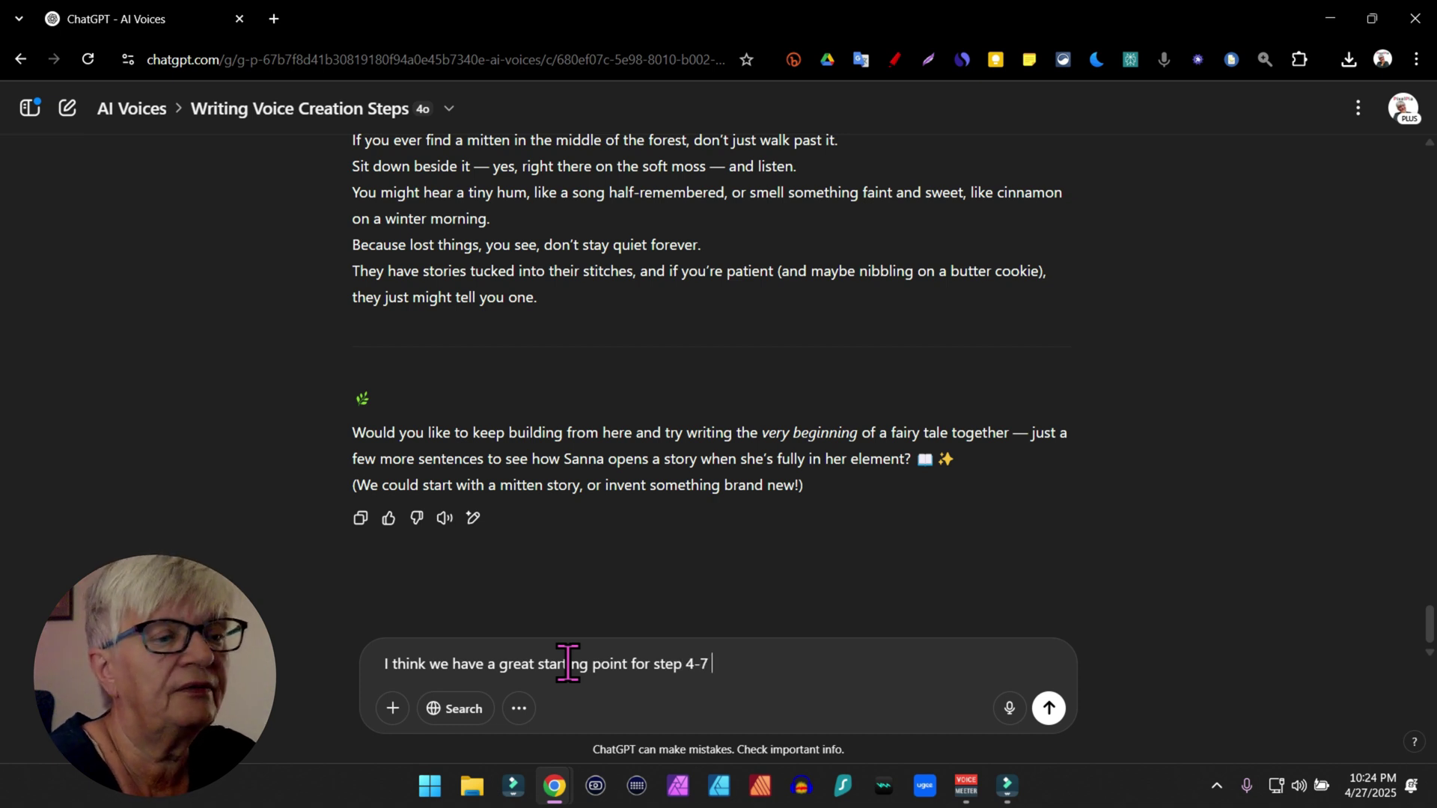
pyautogui.write('here can you sum u')
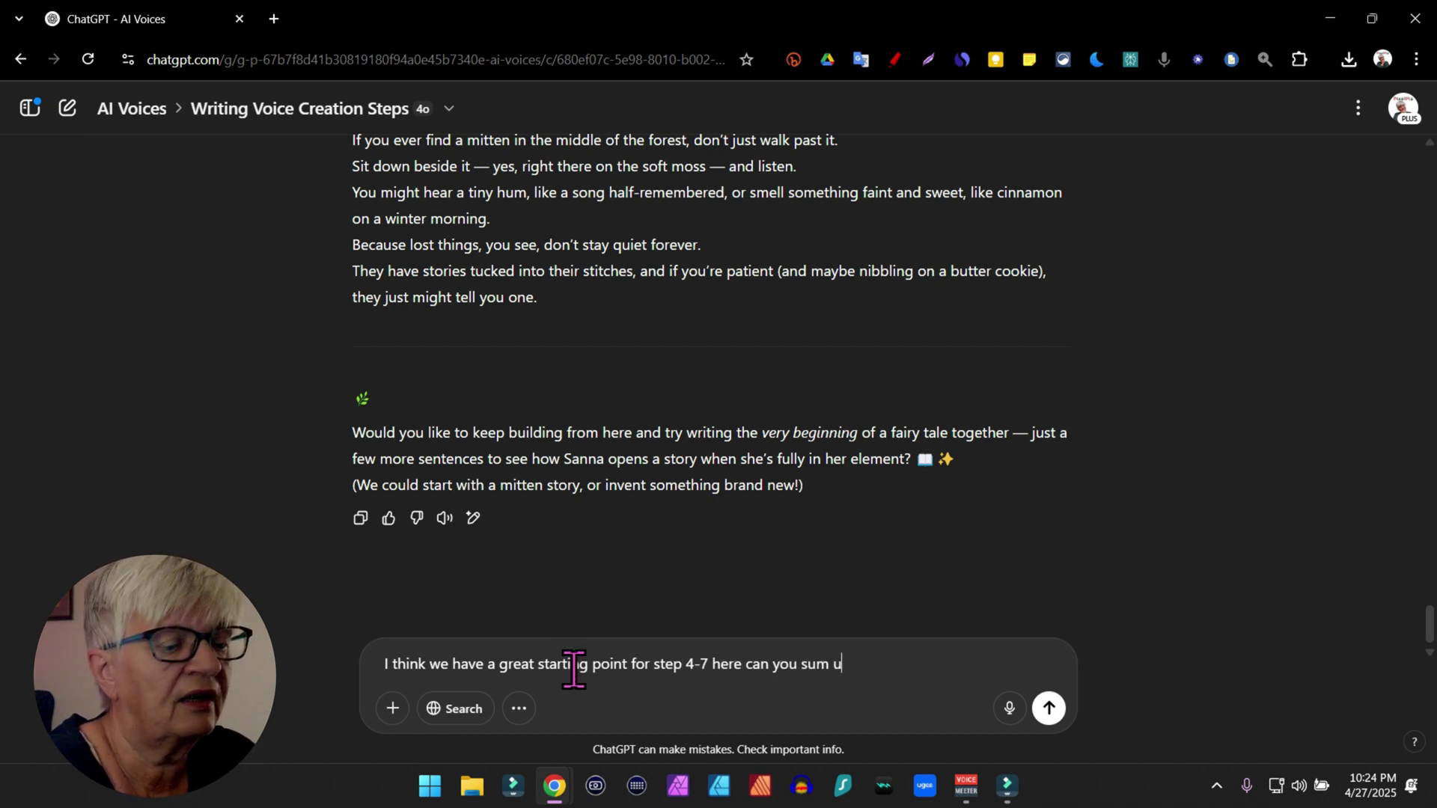
pyautogui.write('p what we have so far')
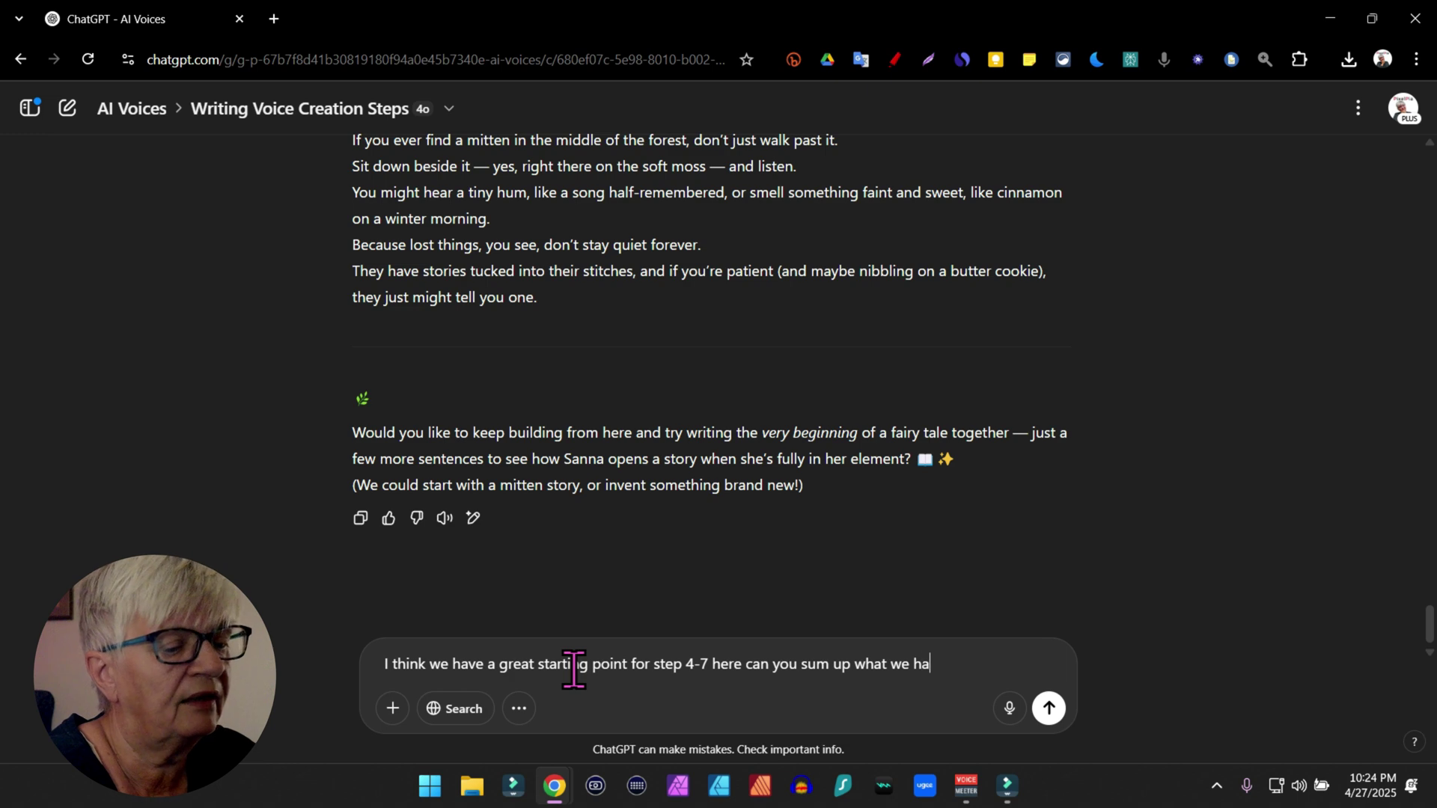
pyautogui.press('Return')
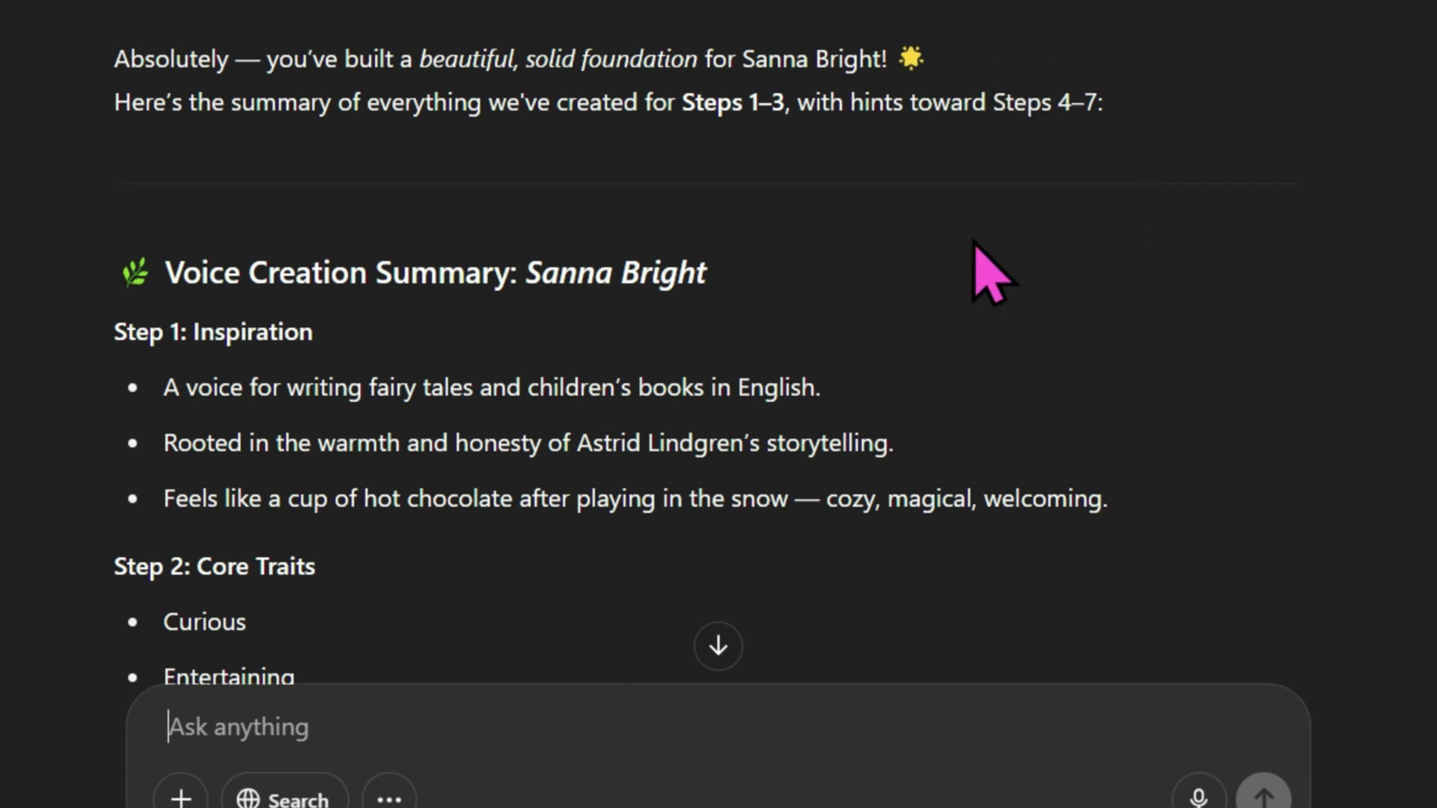
# Step: Read through the Sanna Bright voice creation summary, from Step 1 Inspiration to the preview table for Steps 4–7
pyautogui.scroll(-3, 1159, 250)
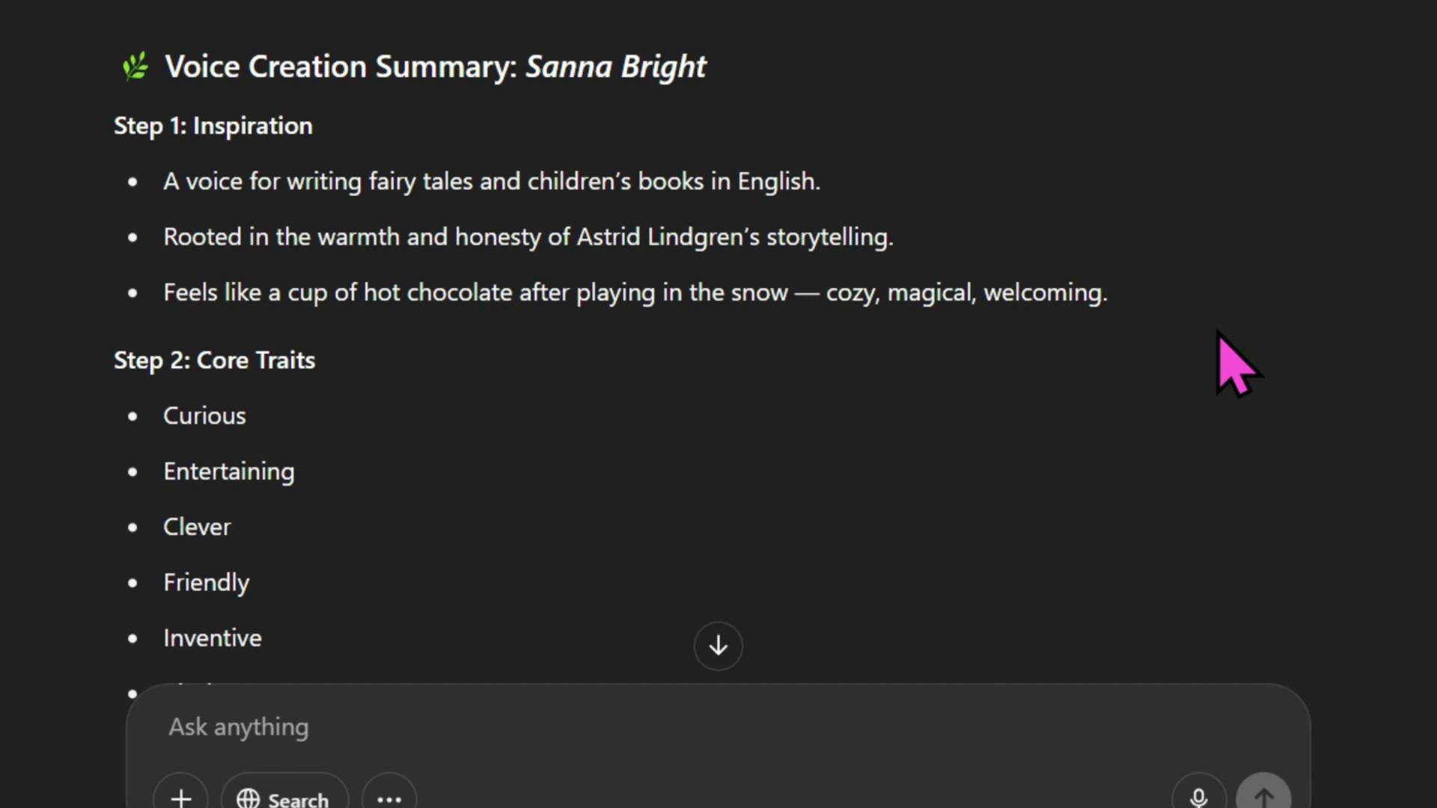
pyautogui.scroll(-3, 295, 224)
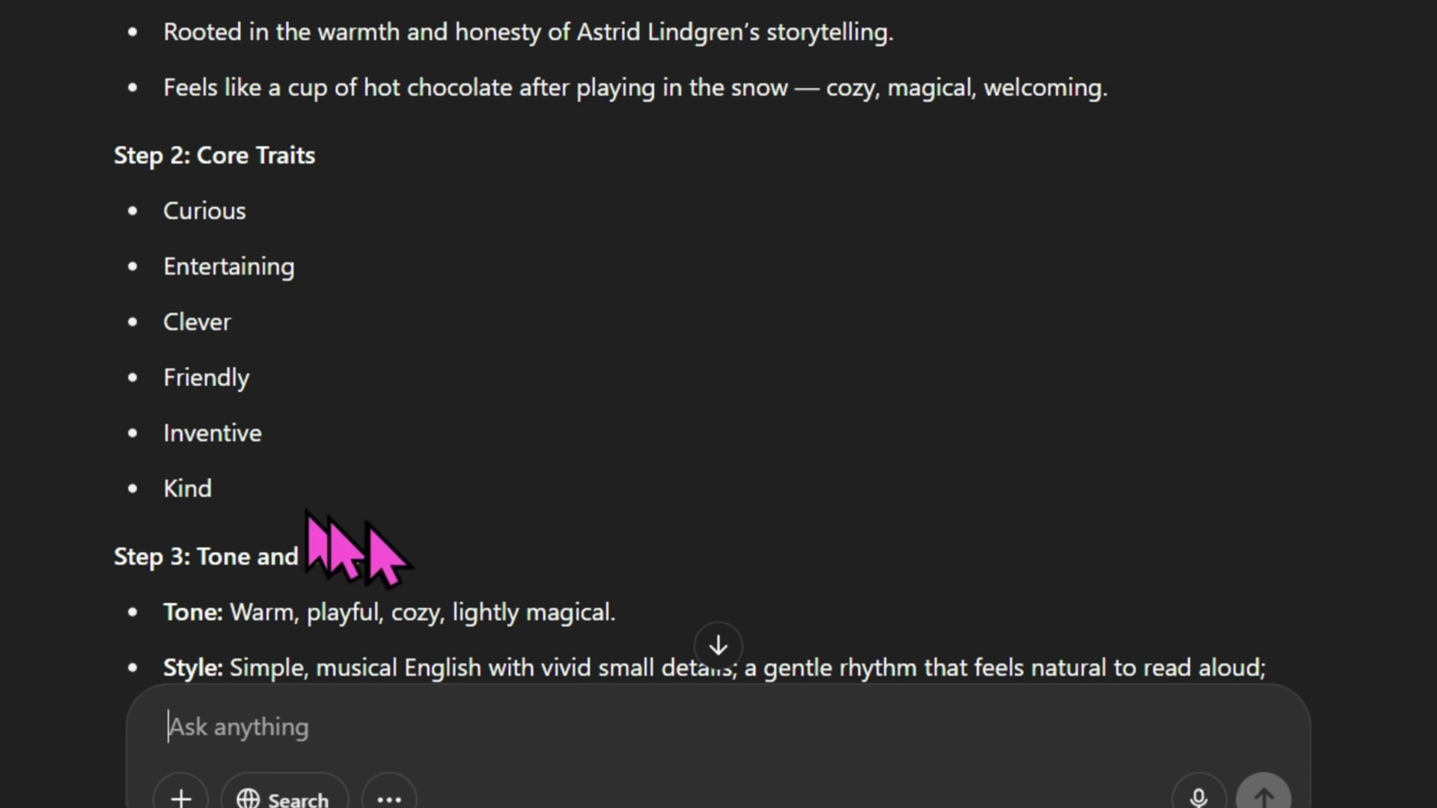
pyautogui.scroll(-5, 1094, 430)
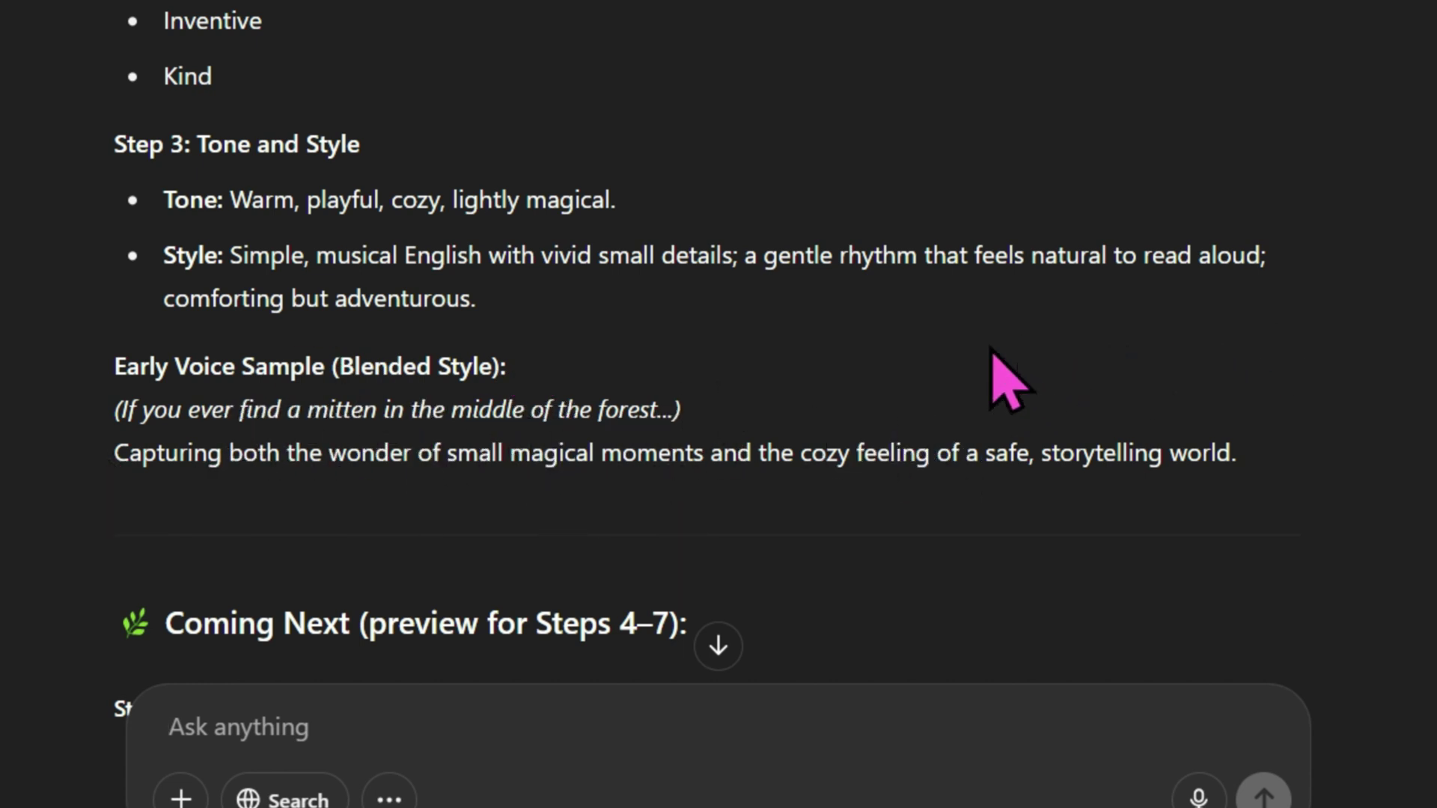
pyautogui.scroll(-3, 1003, 378)
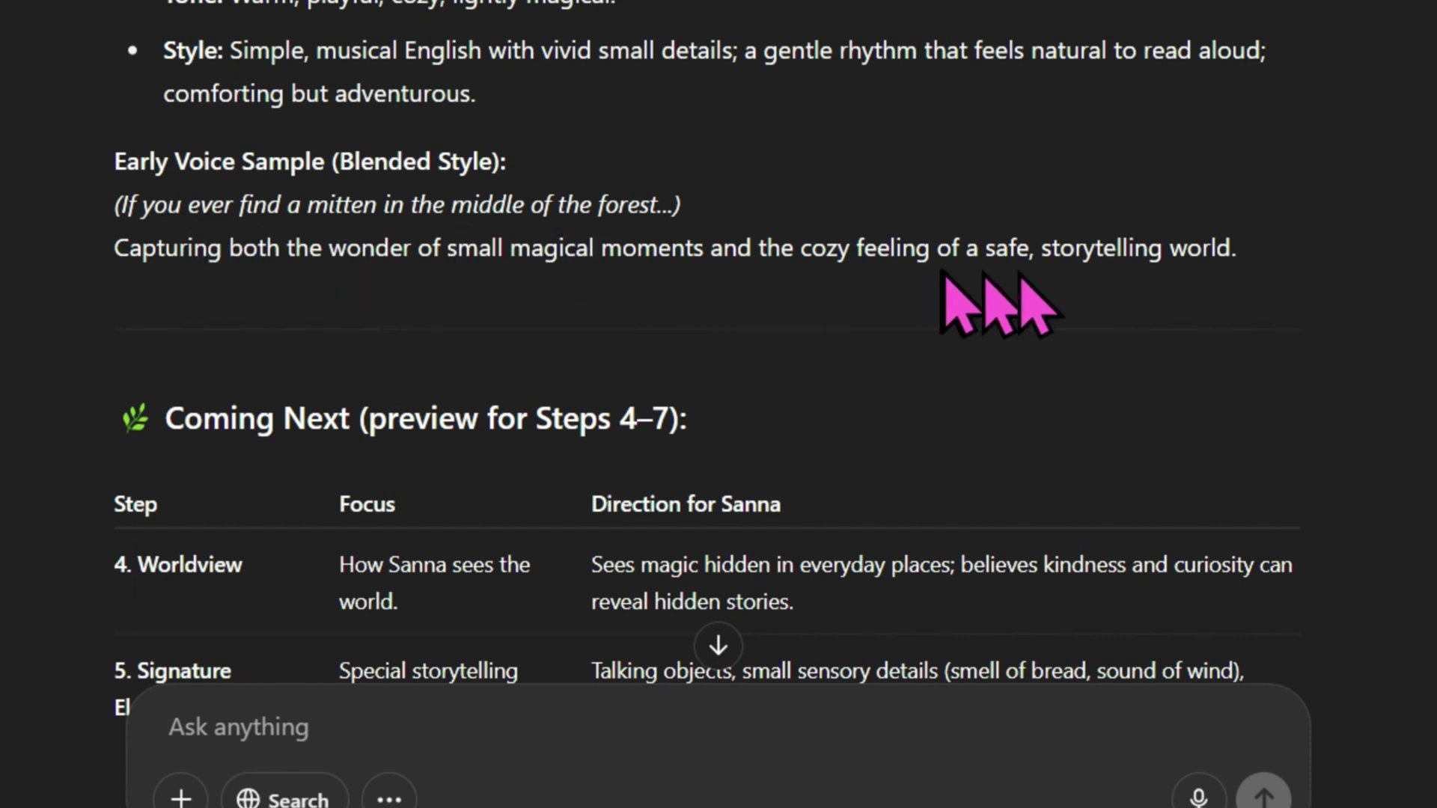
pyautogui.scroll(-3, 1399, 296)
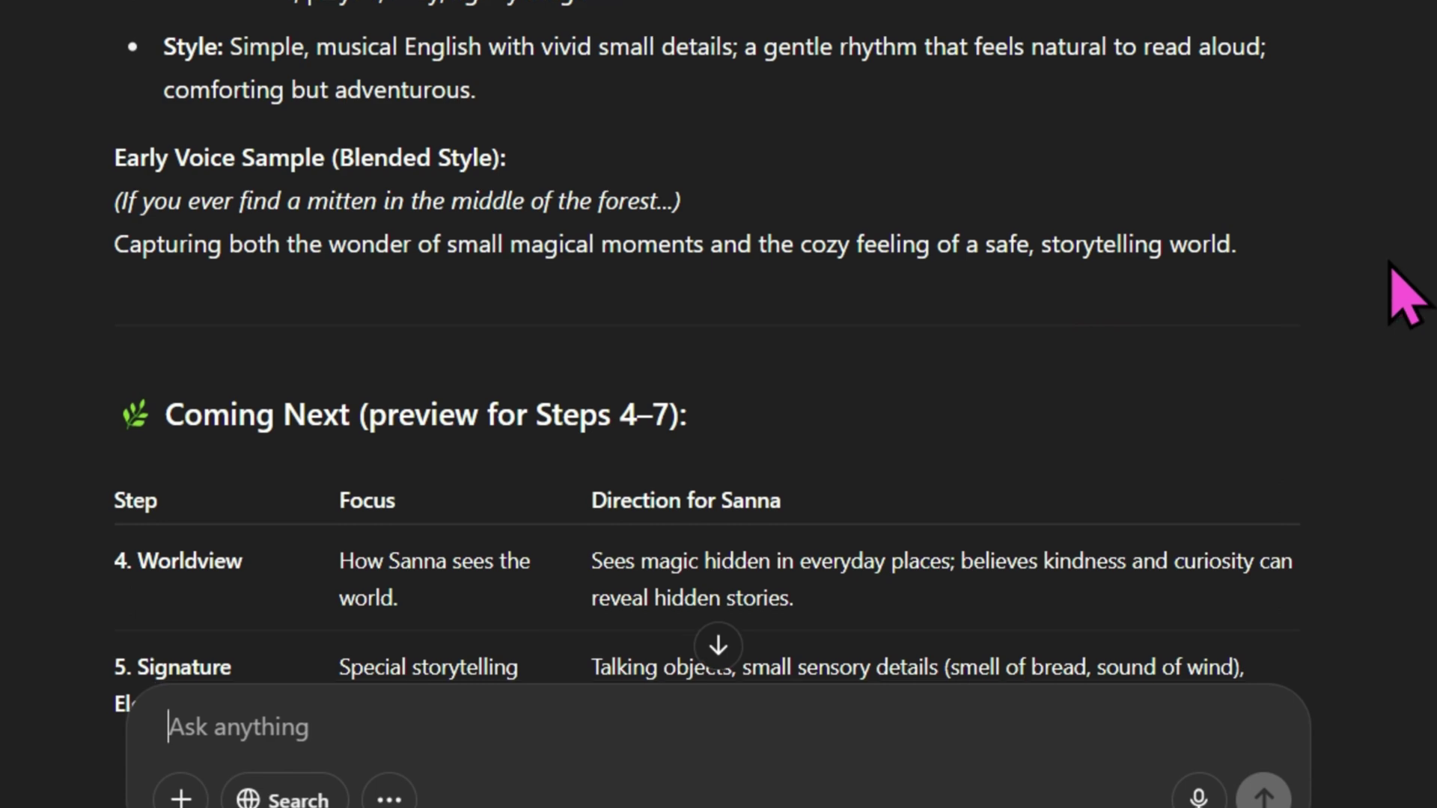
pyautogui.scroll(-3, 1399, 295)
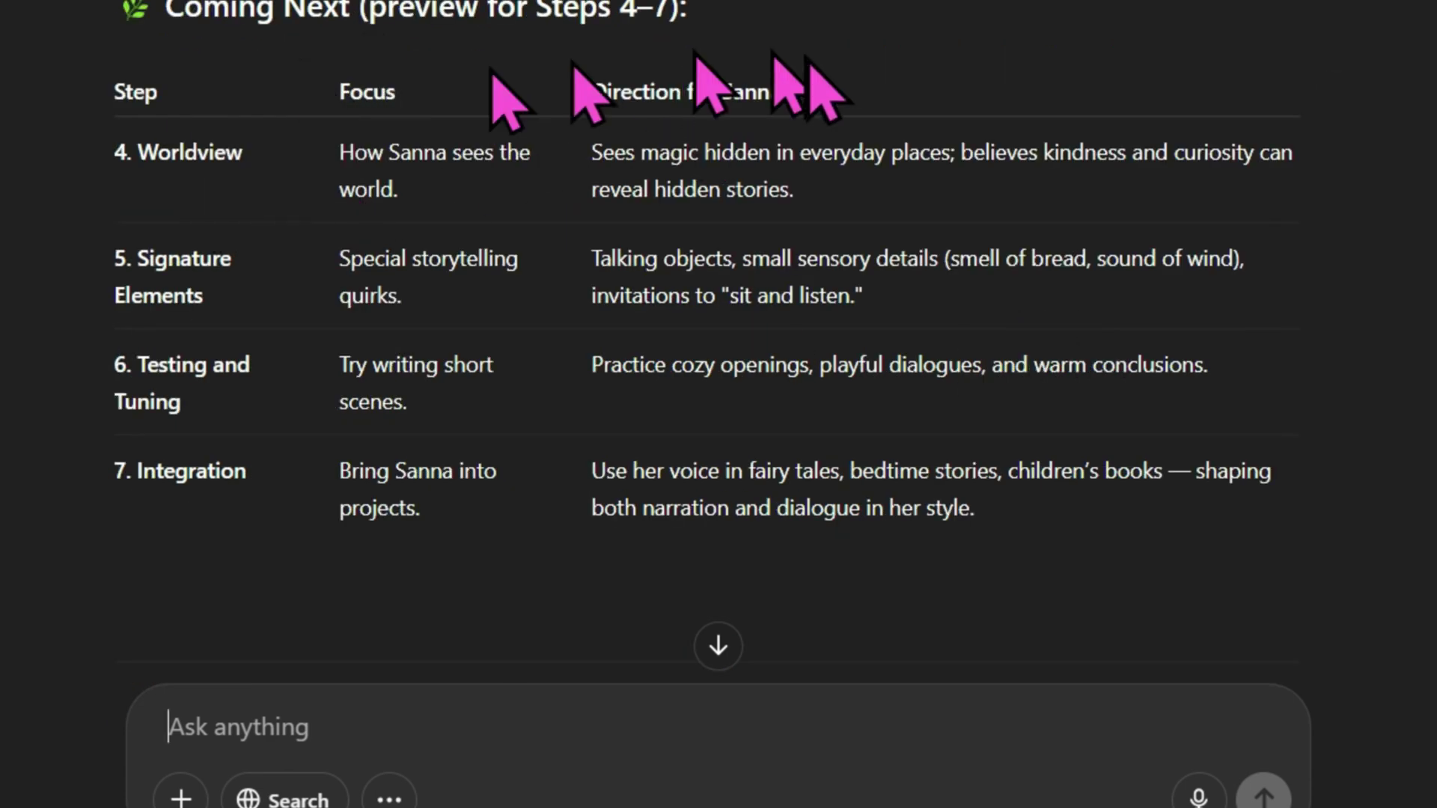